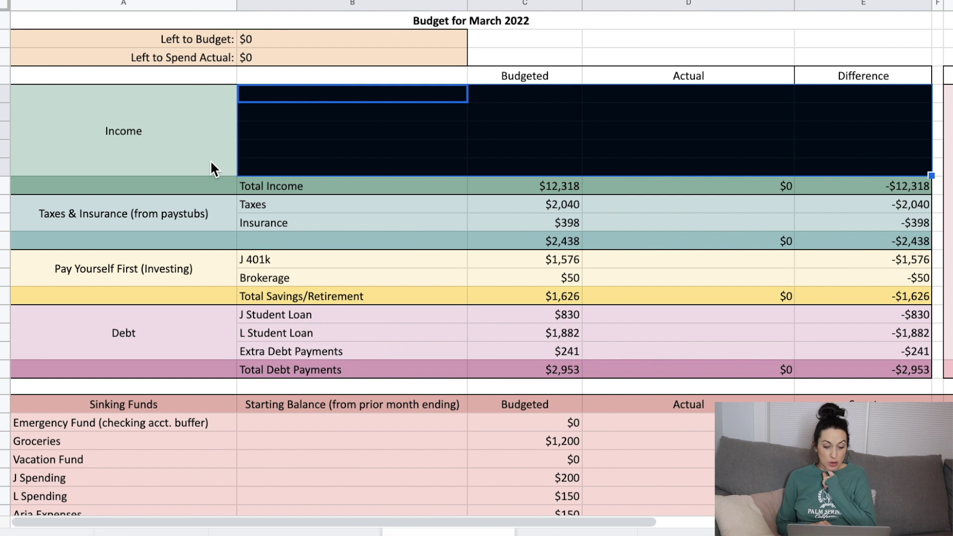
- Look over the March 2022 budget's Budgeted column, the Fixed Expenses table and the Sinking Funds section
left_click(499, 3)
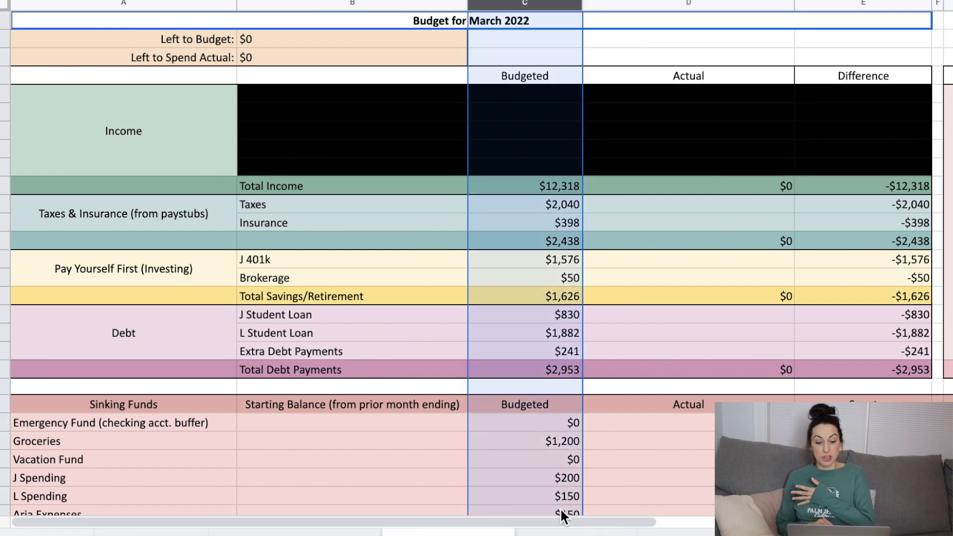
scroll(477, 268, "right", 10)
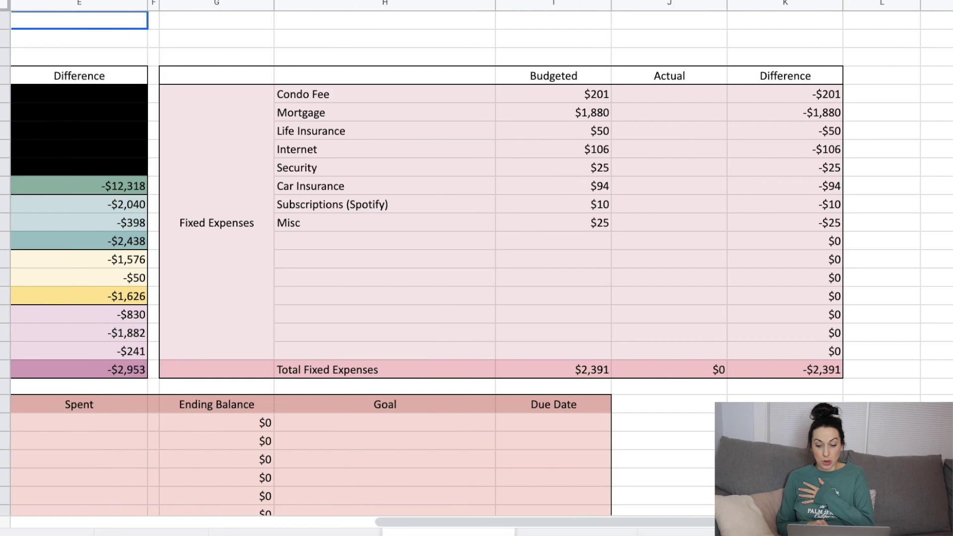
left_click(537, 4)
scroll(532, 13, "left", 10)
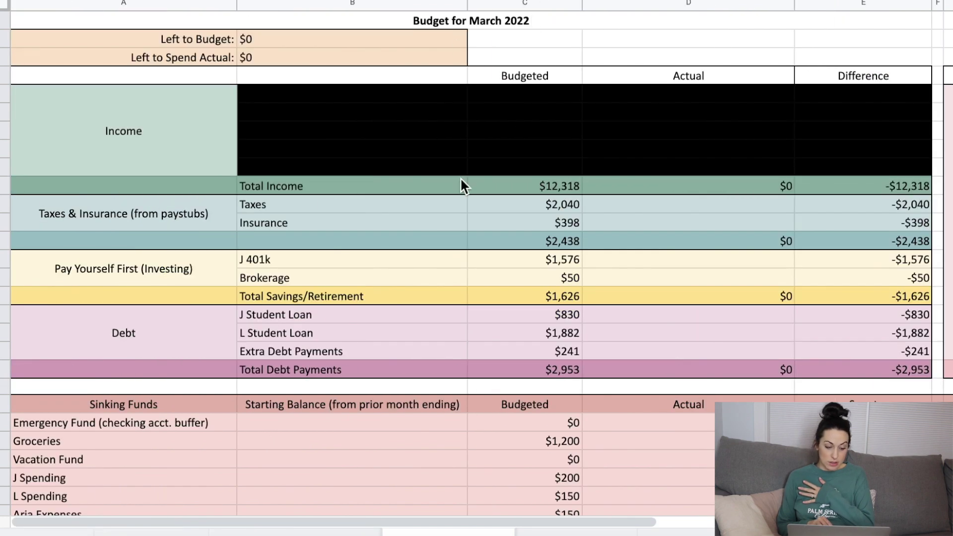
scroll(531, 307, "down", 8)
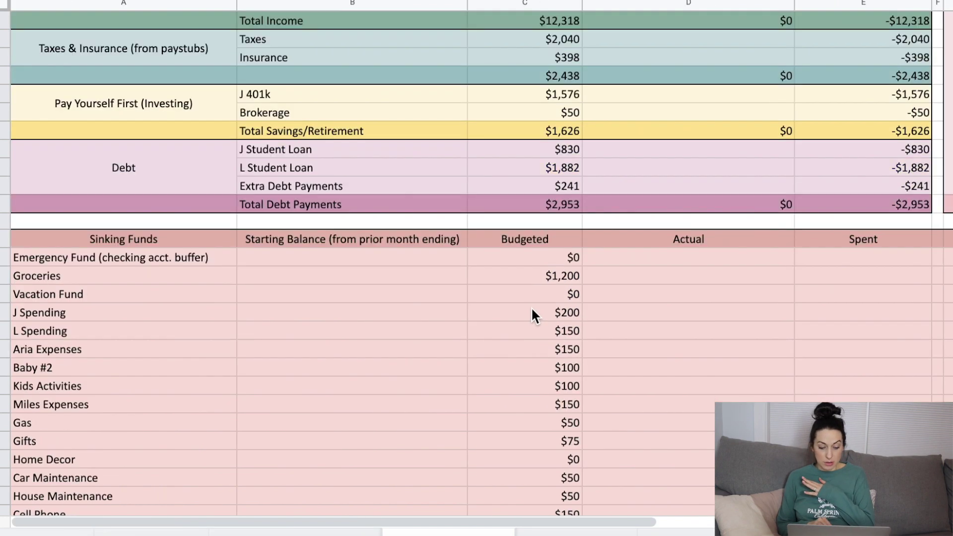
scroll(531, 306, "up", 8)
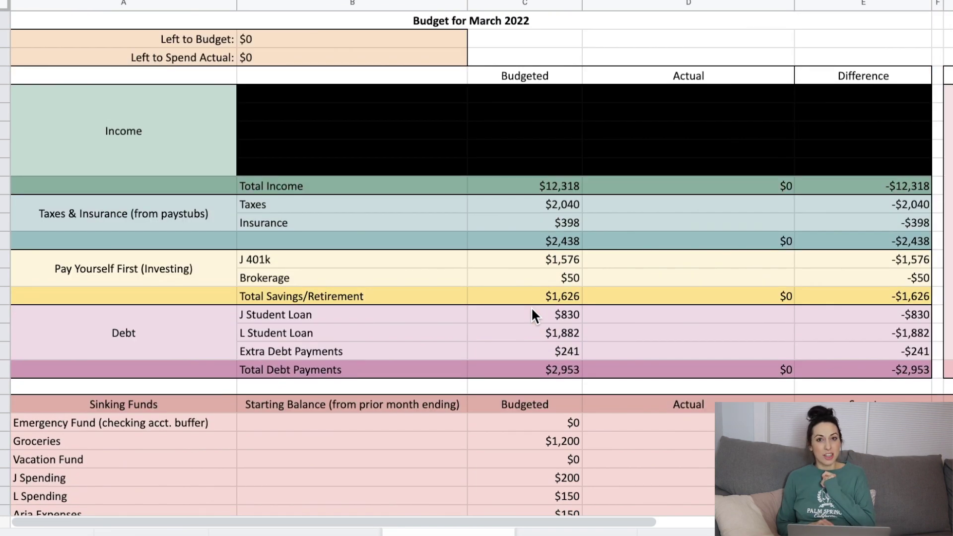
- Check the budgeted Total Income cell and examine the Budgeted Summary table and its doughnut chart
left_click(554, 190)
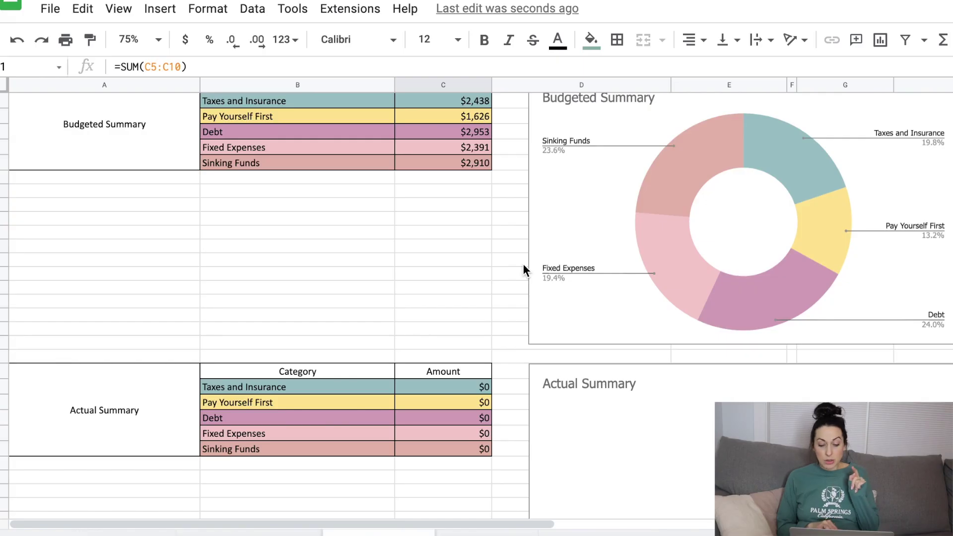
scroll(523, 264, "up", 3)
scroll(523, 263, "down", 2)
scroll(523, 269, "up", 1)
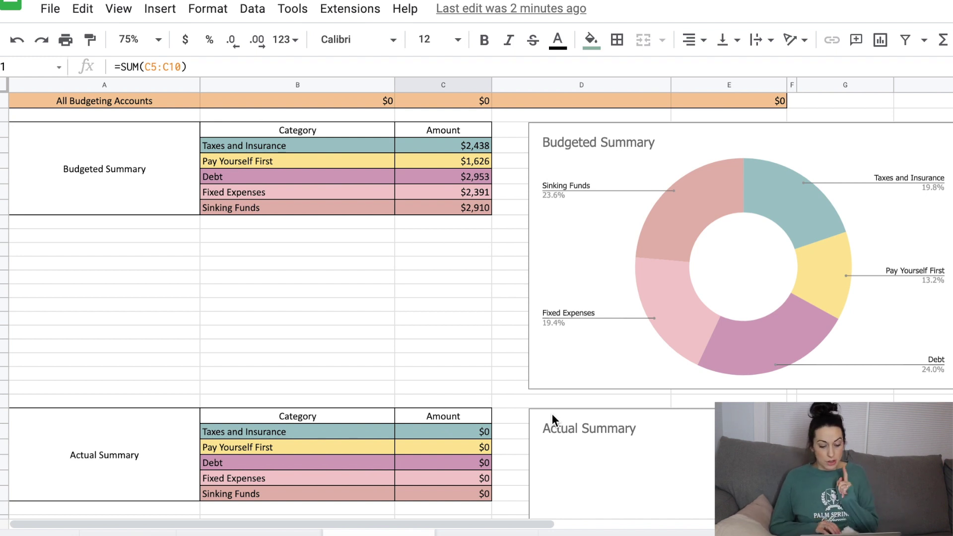
scroll(452, 306, "up", 15)
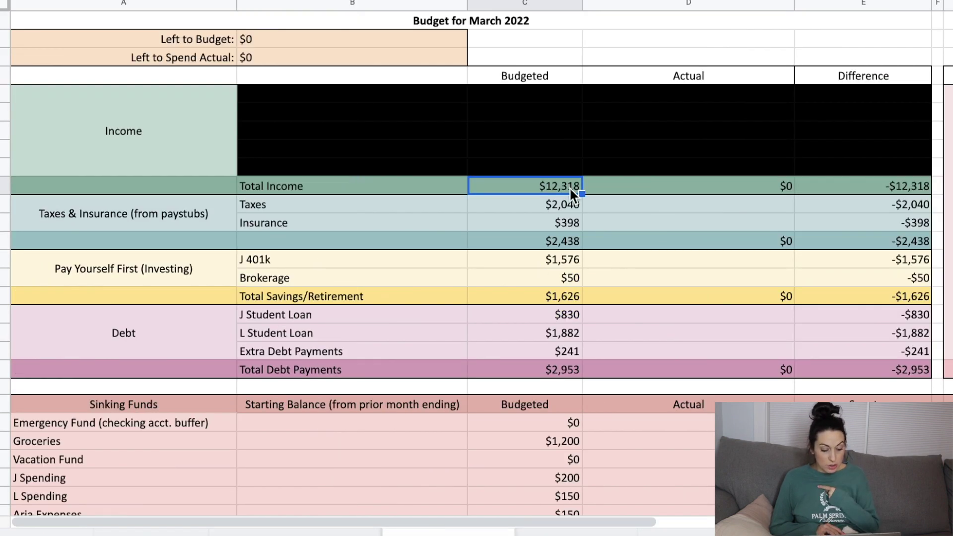
- Review the budgeted amounts for Taxes & Insurance and Pay Yourself First, including each section's total
left_click(554, 204)
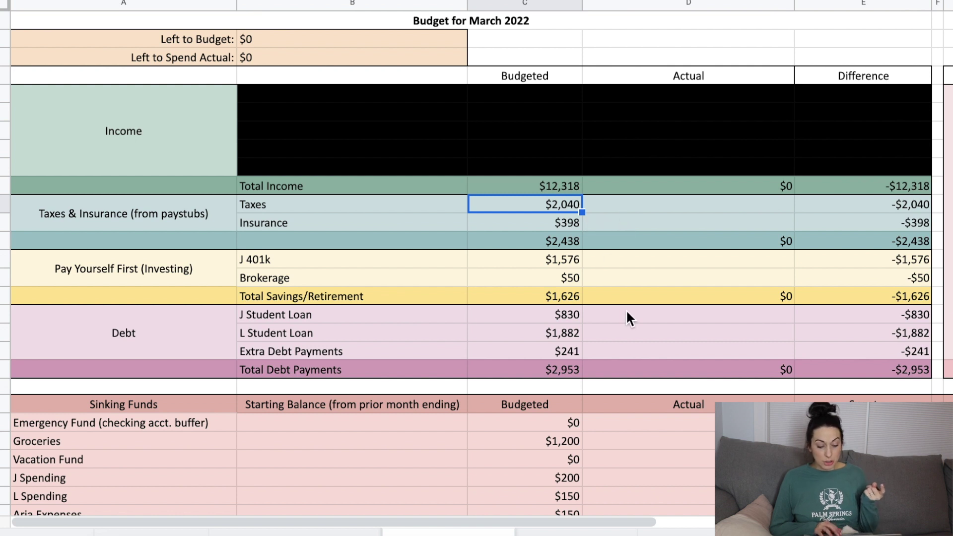
key("Down")
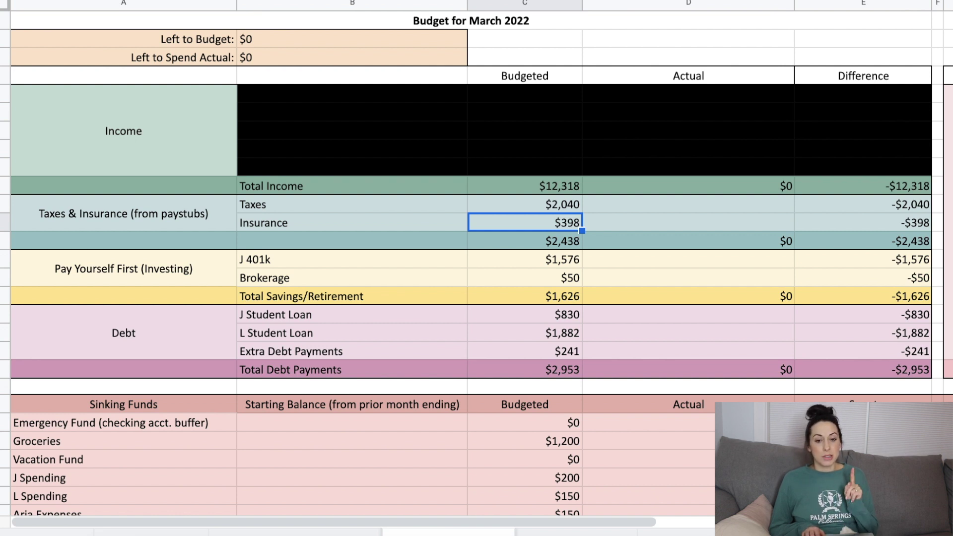
key("Down")
left_click(173, 214)
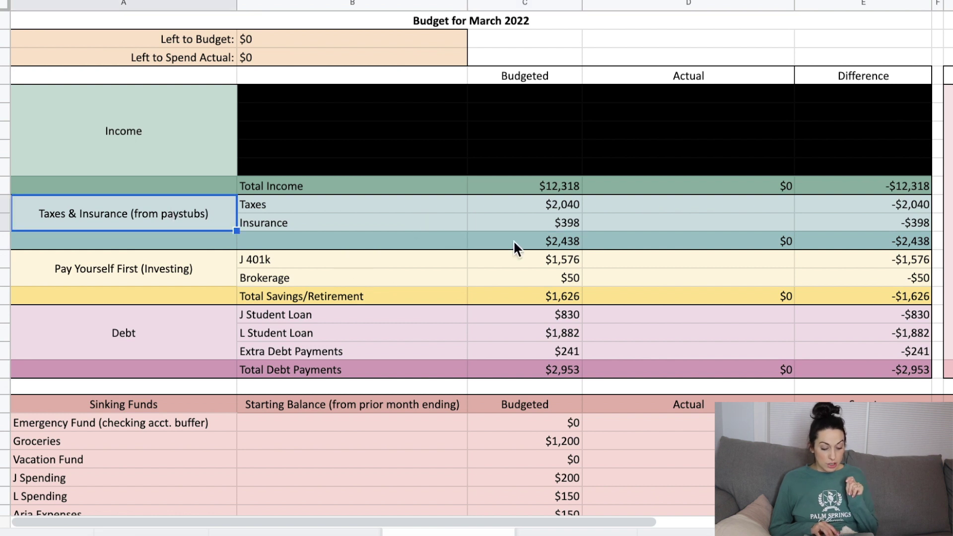
left_click(560, 239)
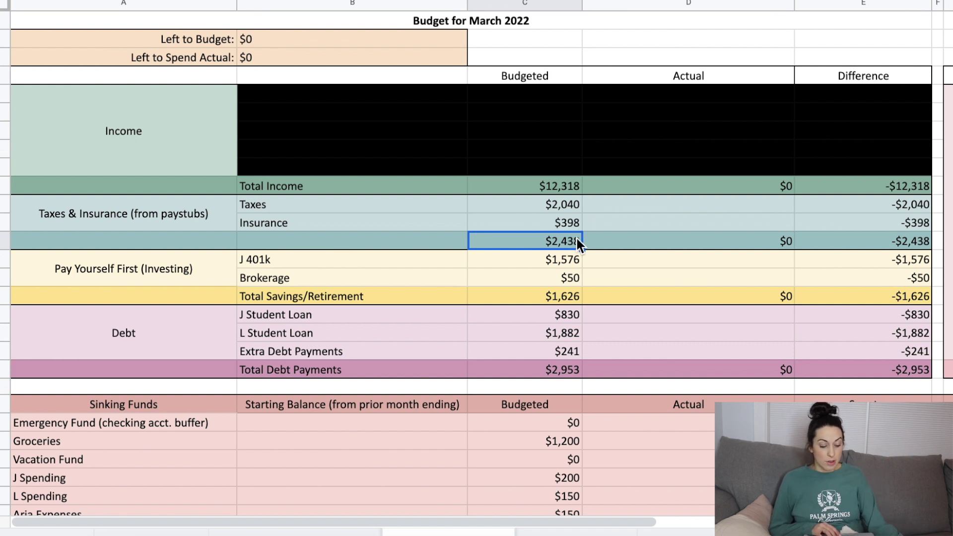
left_click(546, 257)
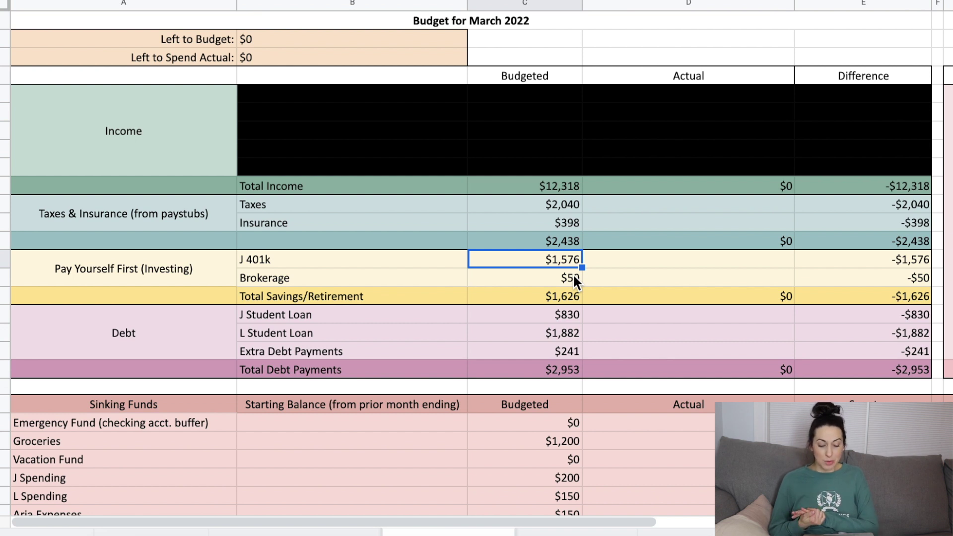
key("Down")
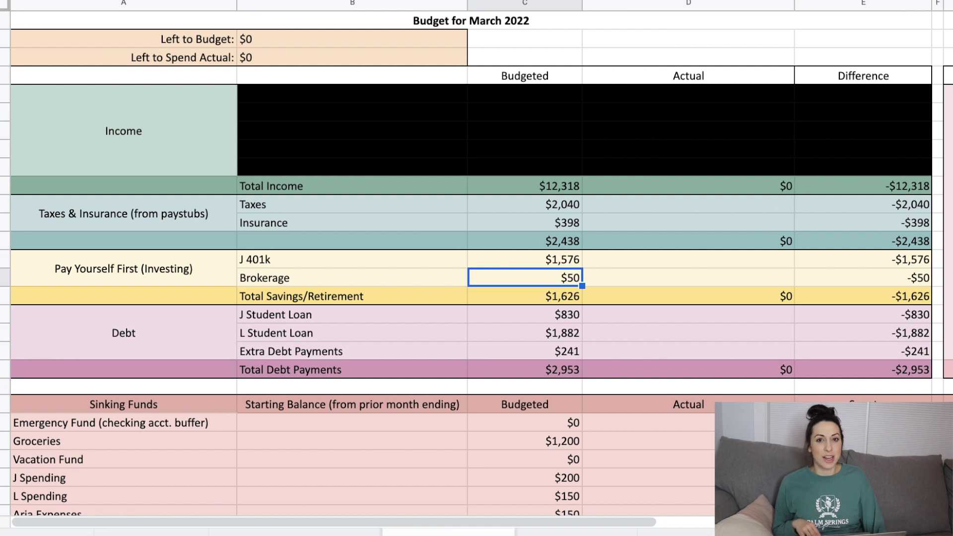
key("Down")
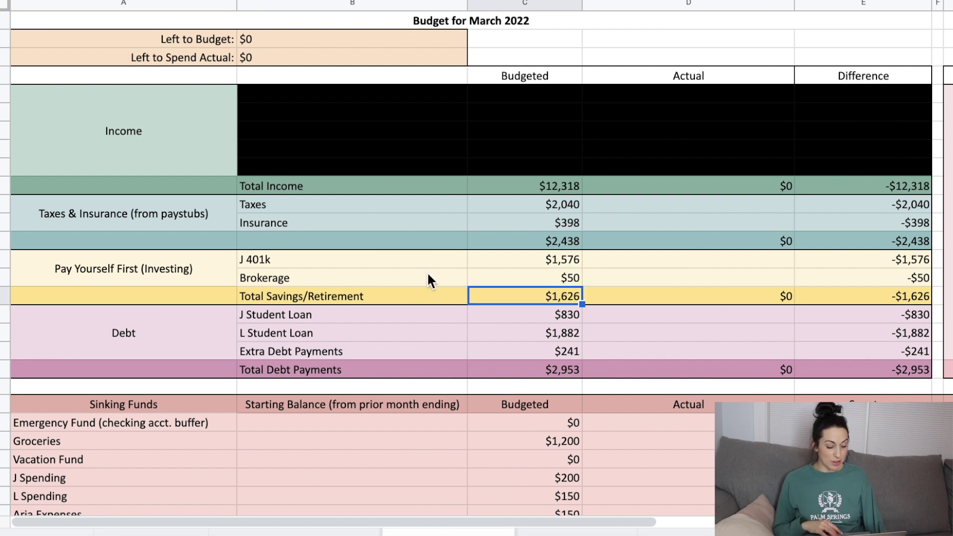
- Change the total row's label in the Pay Yourself First section to "Total Investing"
left_click(359, 296)
type("I")
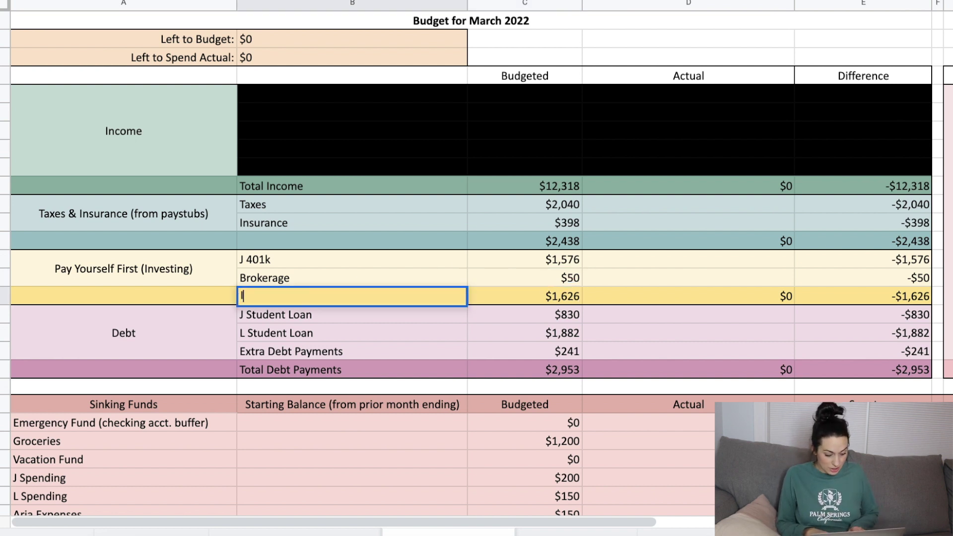
type("otal ")
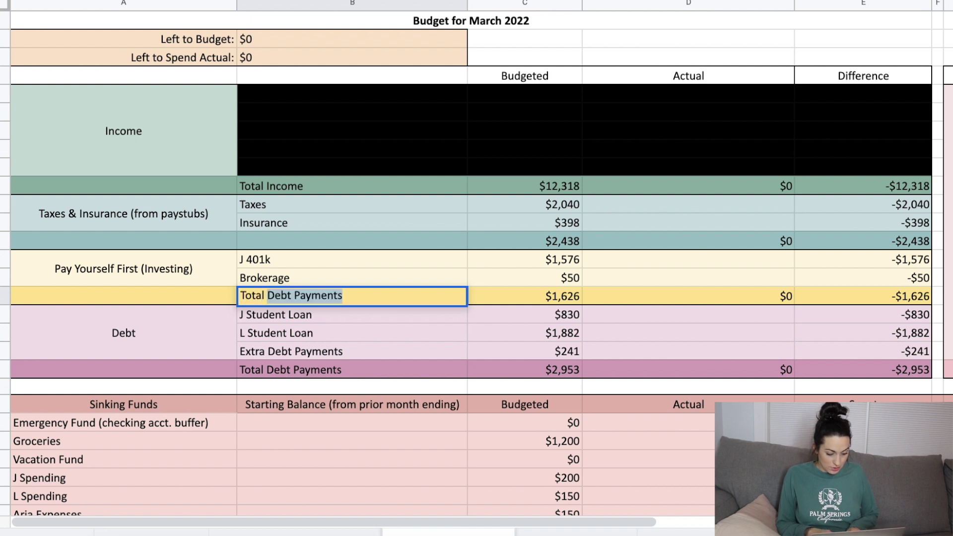
type("Investing")
key("Return")
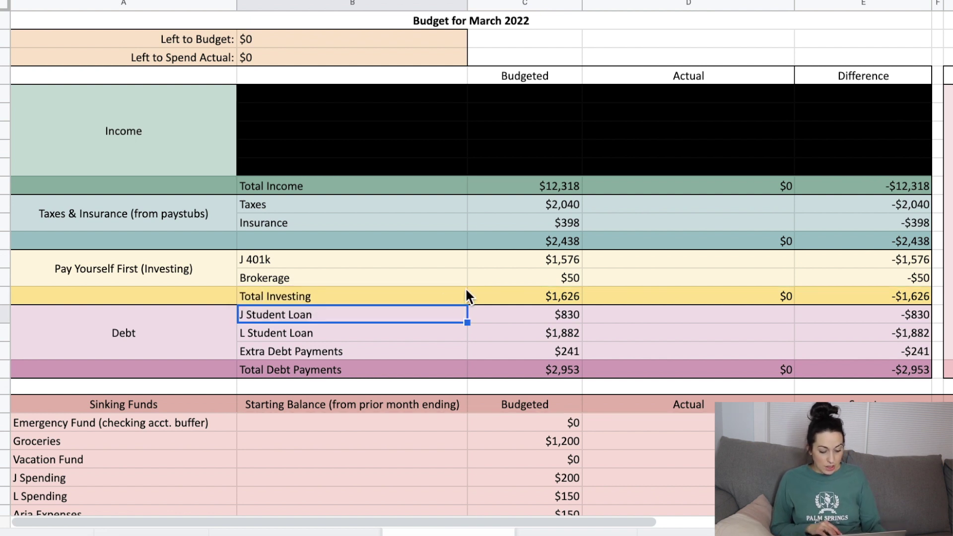
- Review the budgeted investing total and the Debt section's student loans, extra debt payments and total
left_click(502, 296)
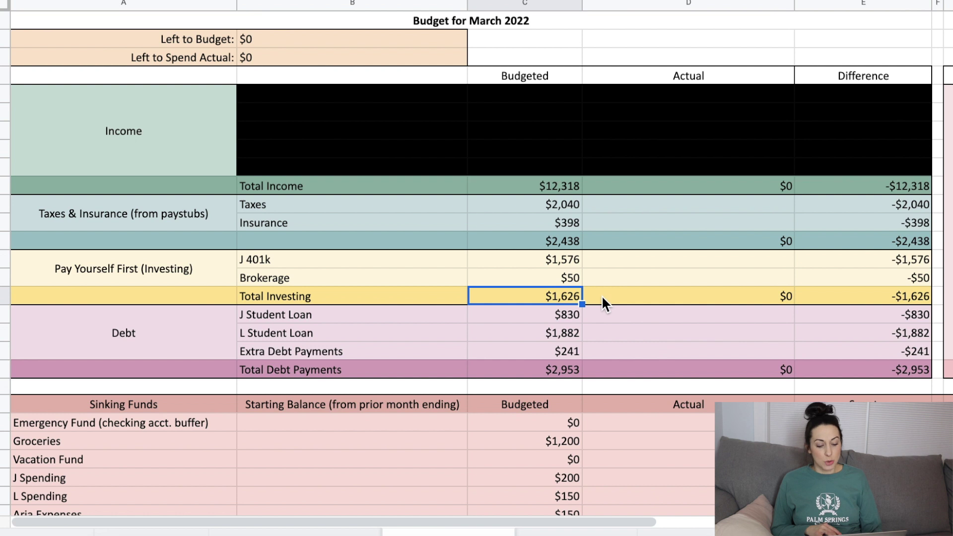
left_click(566, 318)
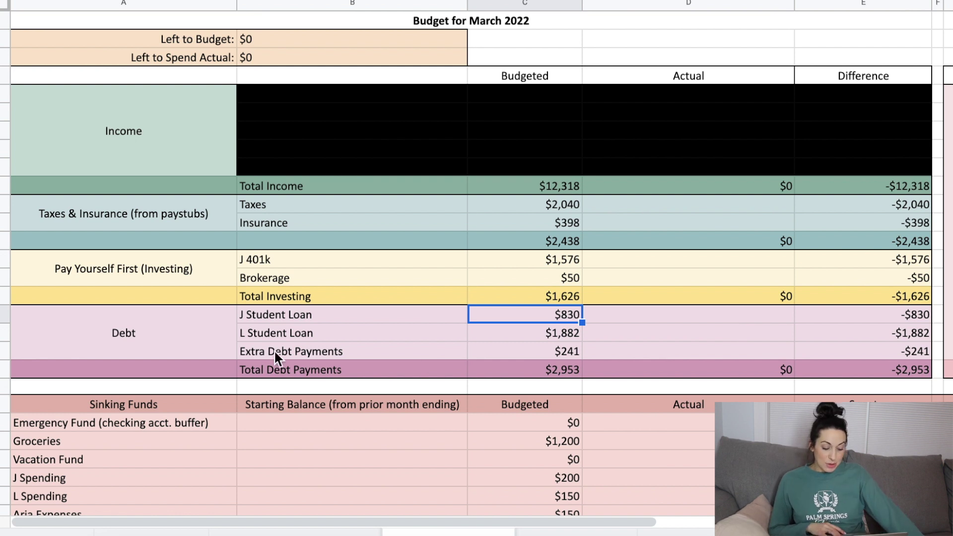
left_click(186, 323)
left_click(576, 317)
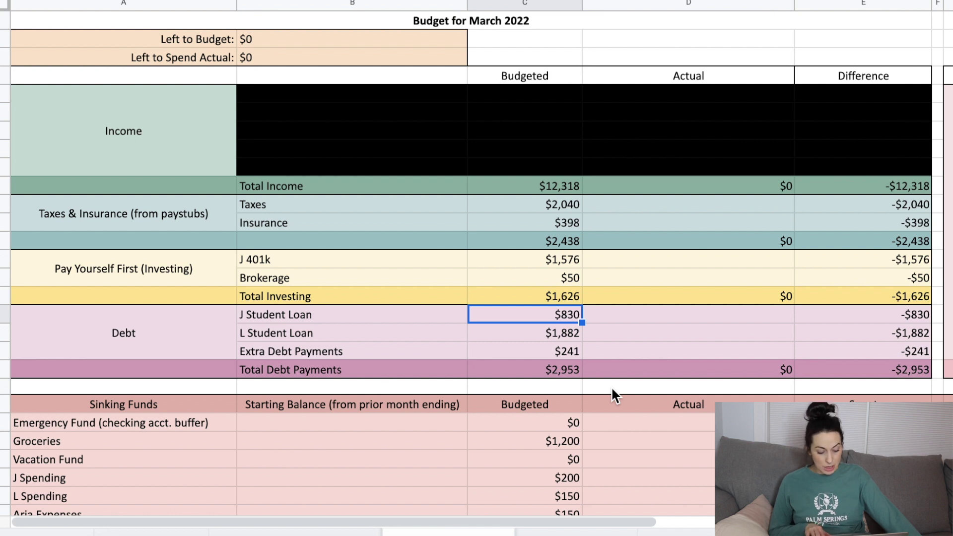
key("Down")
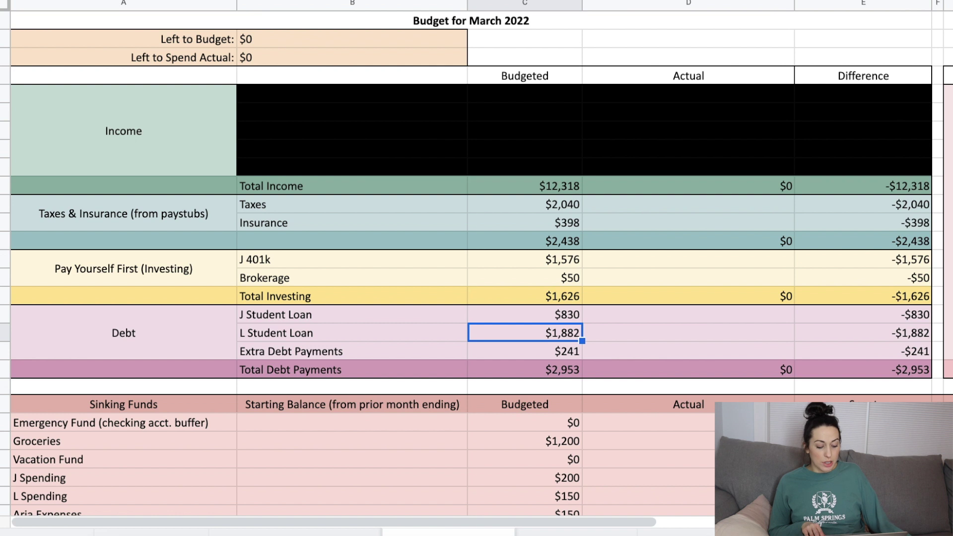
key("Down")
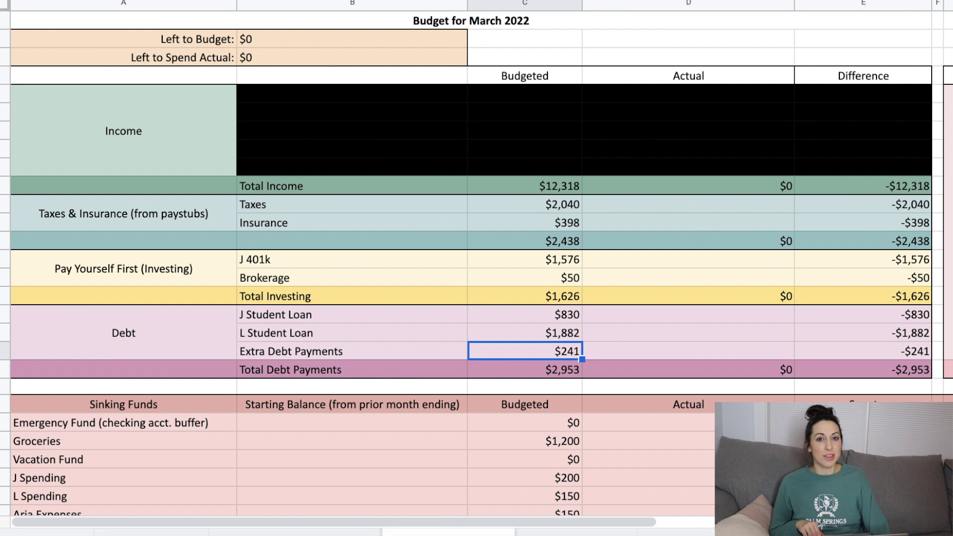
left_click(525, 369)
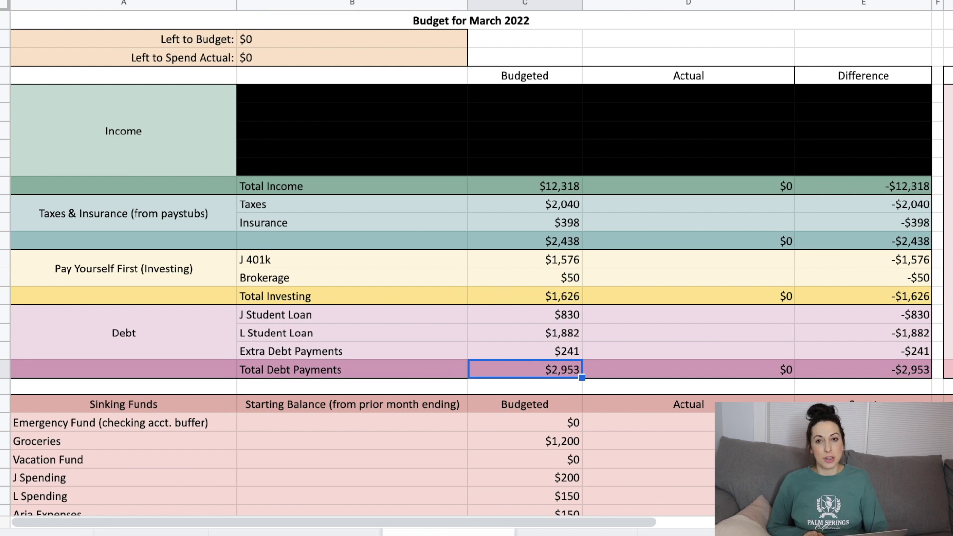
- Review each budgeted item in the Fixed Expenses table from Condo Fee through Misc, plus the section's total
scroll(477, 249, "right", 10)
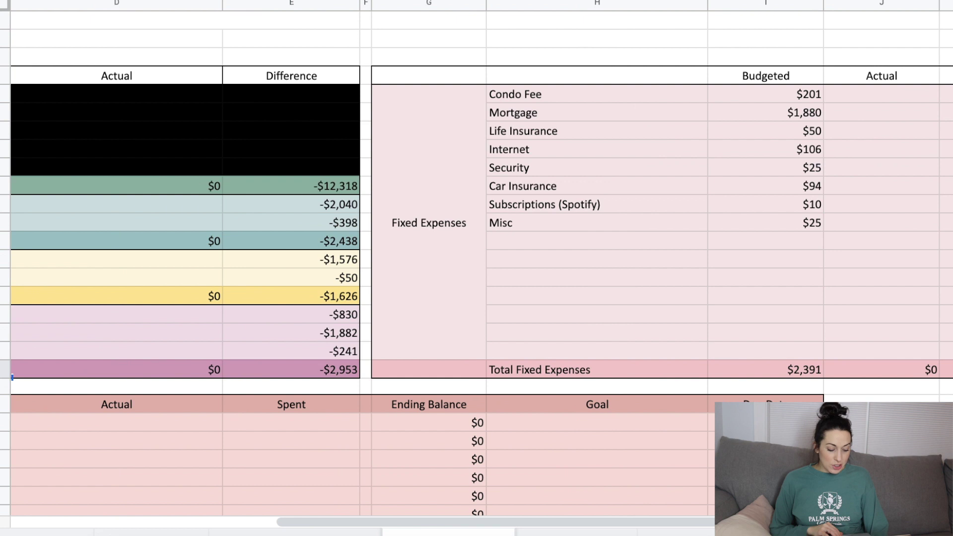
scroll(476, 248, "right", 3)
left_click(417, 95)
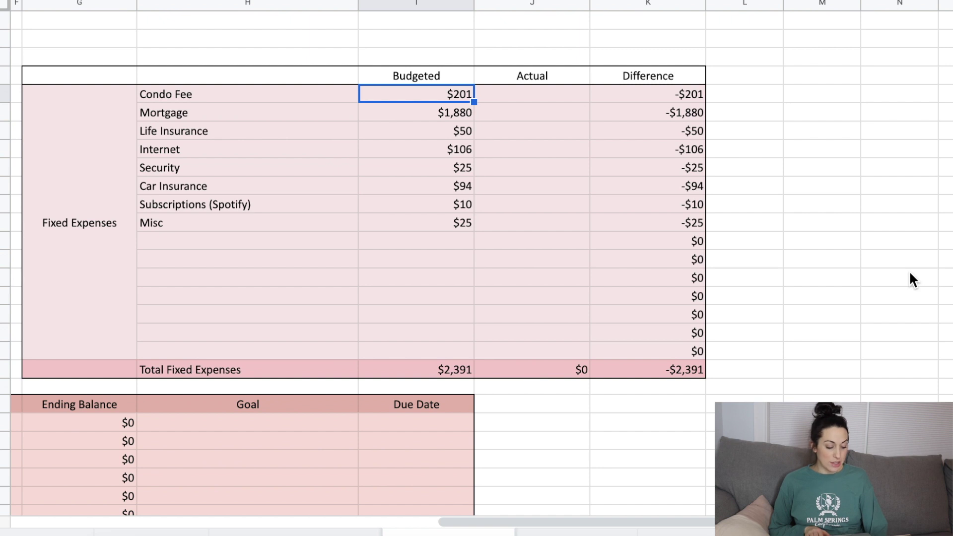
left_click(417, 113)
left_click(417, 131)
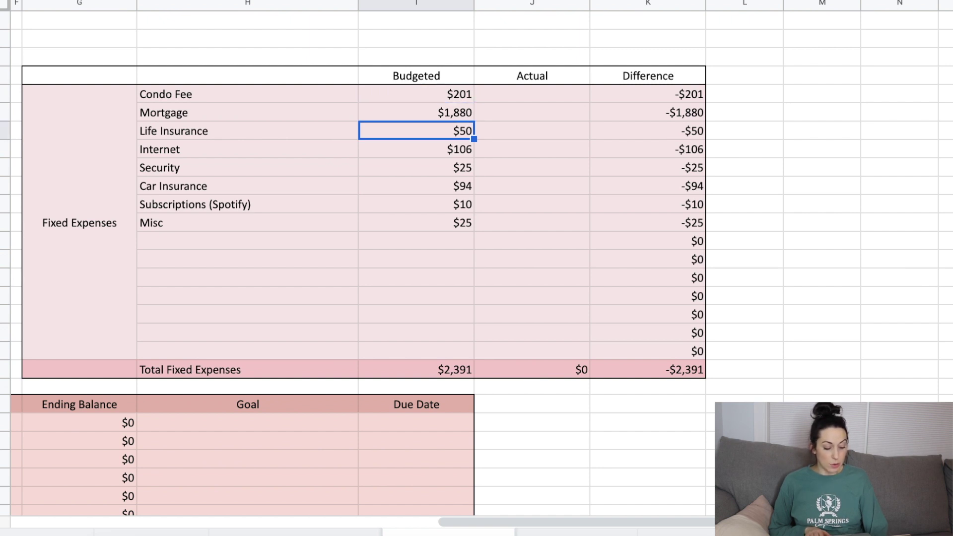
left_click(417, 150)
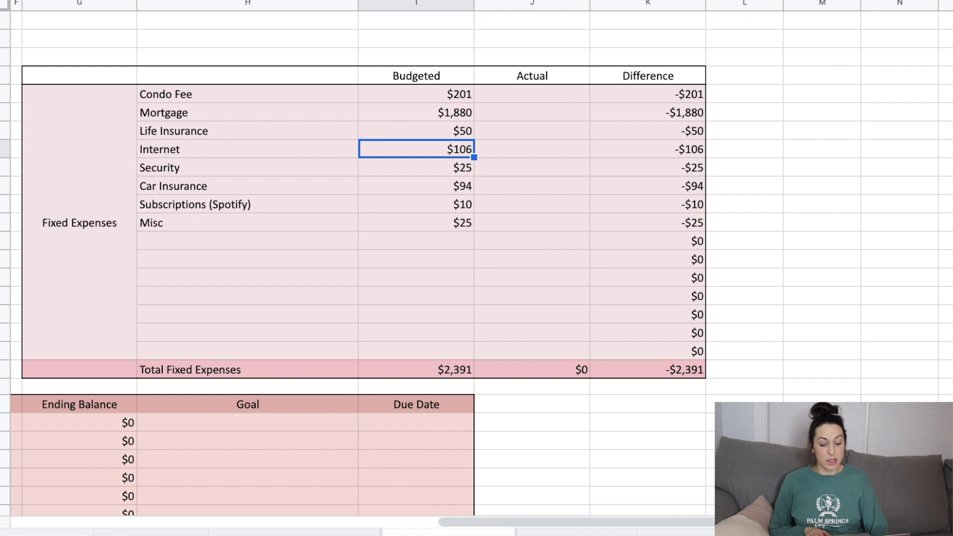
left_click(417, 168)
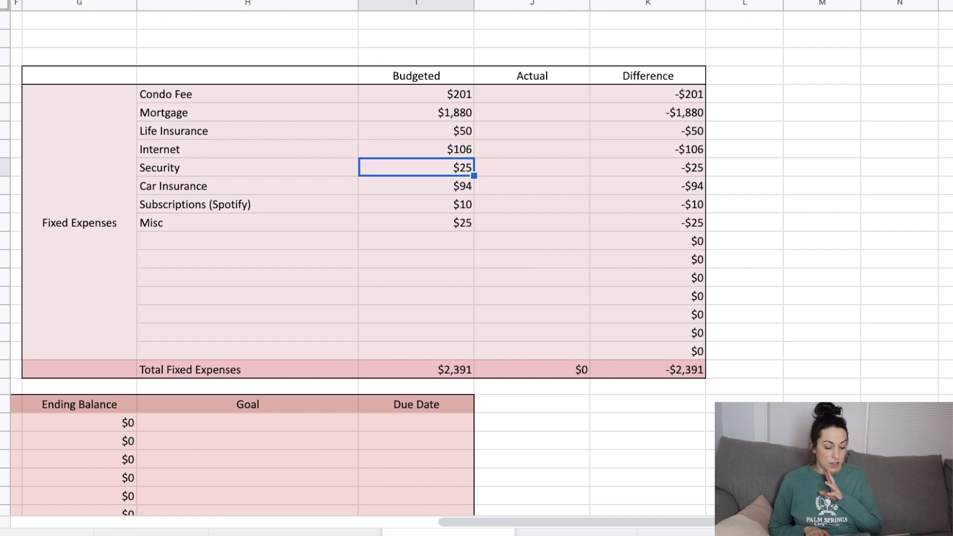
left_click(417, 186)
left_click(417, 205)
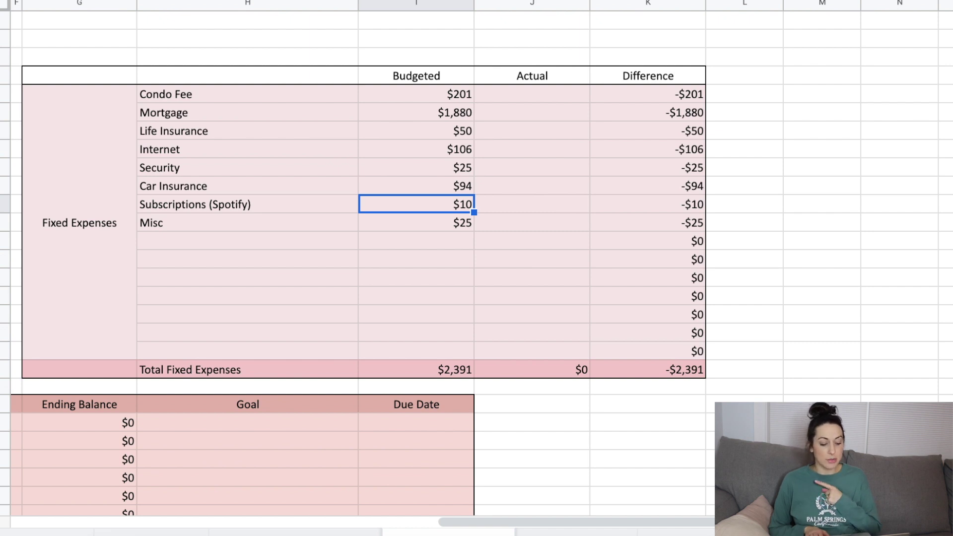
left_click(417, 223)
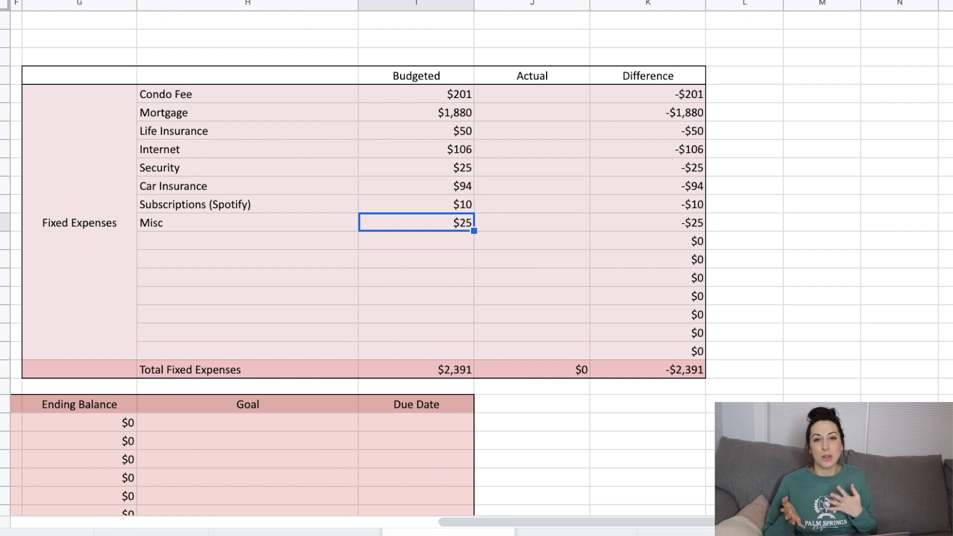
key("ctrl+Down")
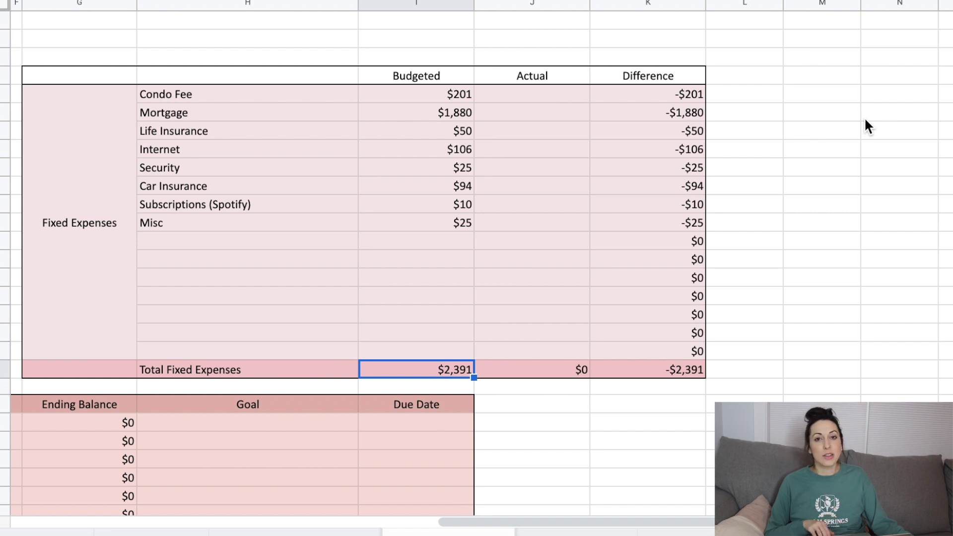
- Review the Sinking Funds table's budgeted amounts from Emergency Fund down through Baby #2
scroll(865, 117, "left", 10)
scroll(865, 117, "down", 5)
scroll(865, 118, "down", 2)
scroll(865, 117, "down", 2)
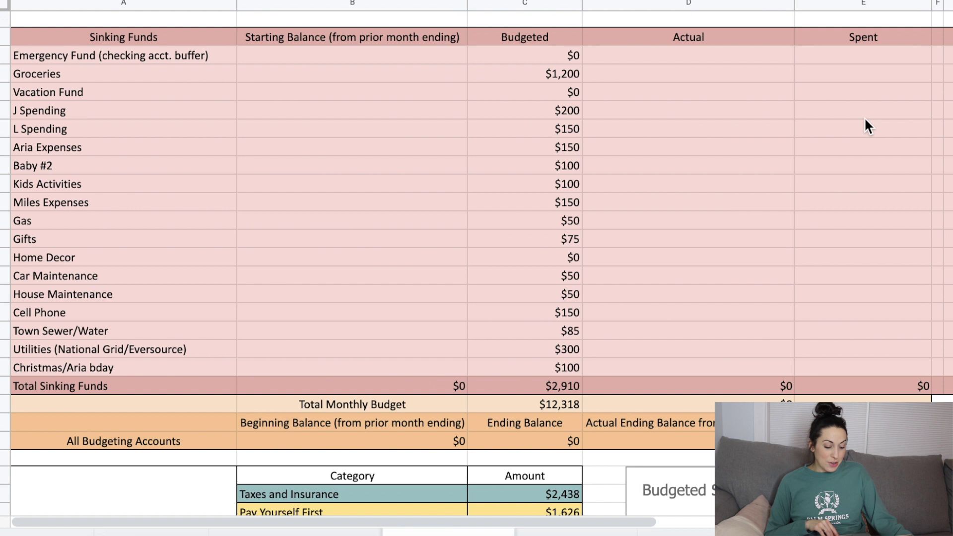
left_click(2, 55)
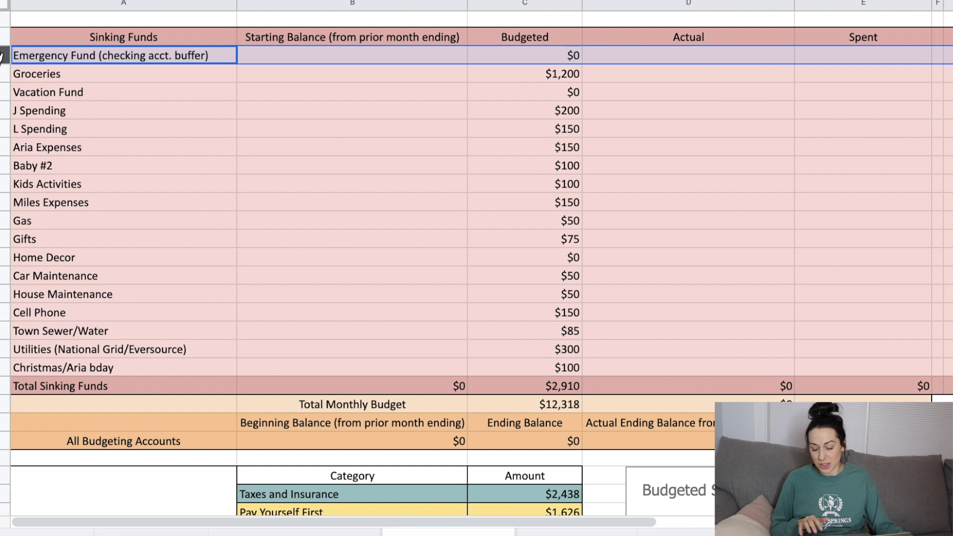
left_click(502, 55)
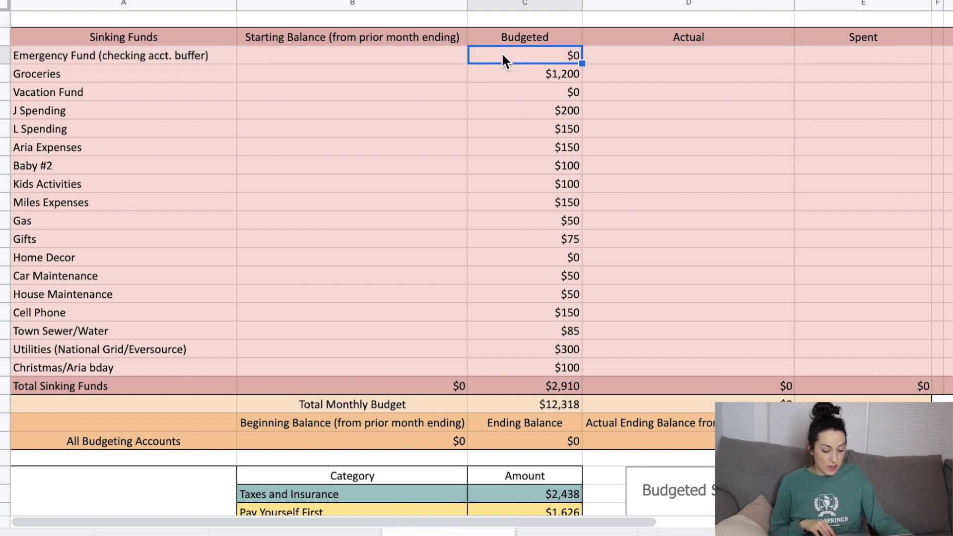
key("Down")
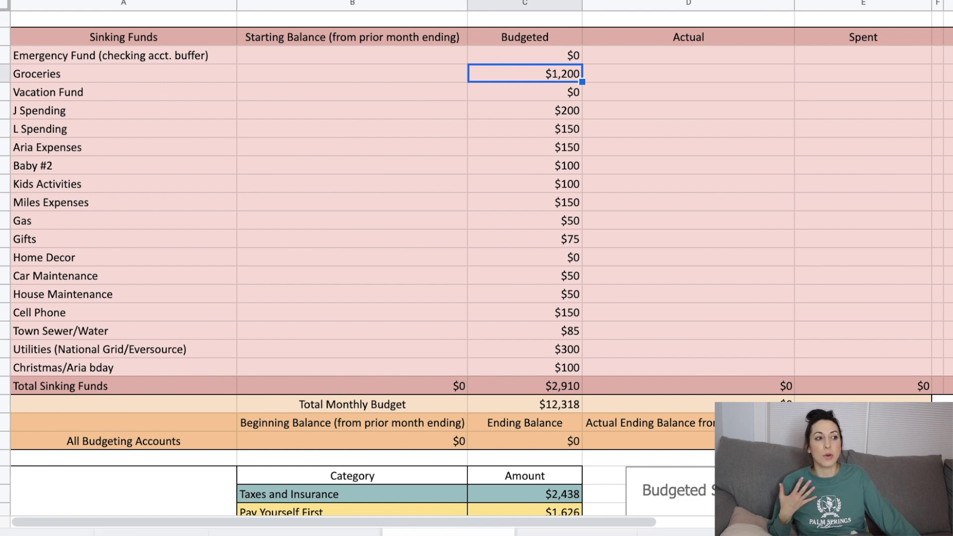
left_click(538, 96)
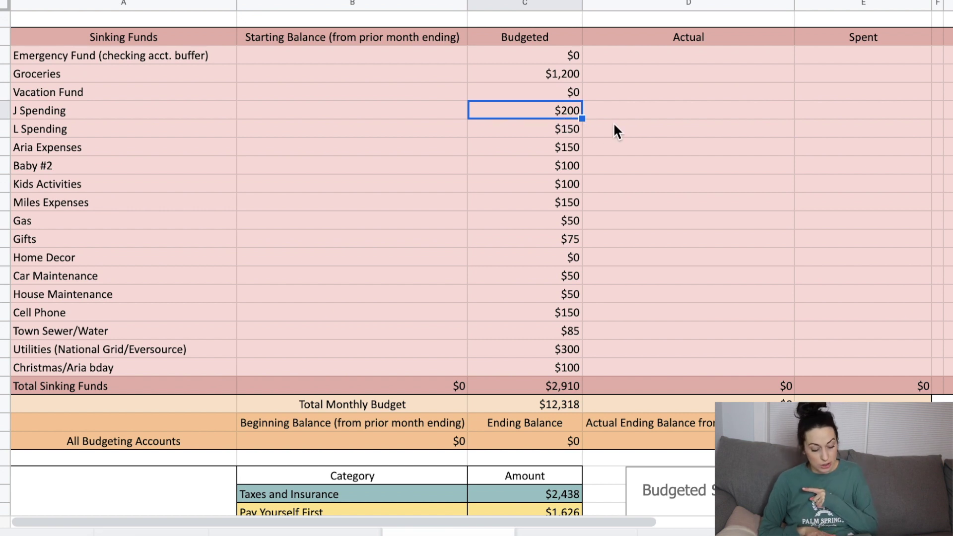
key("Down")
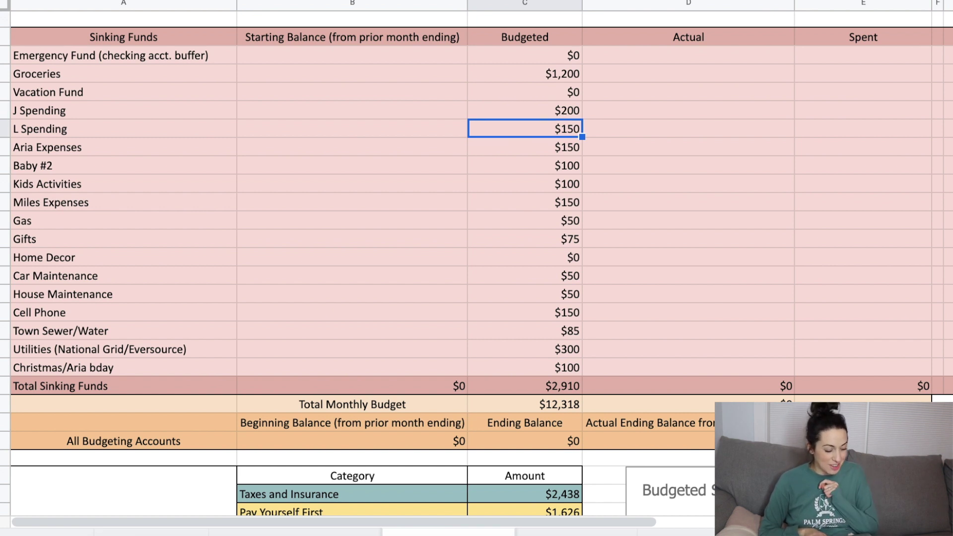
key("Down")
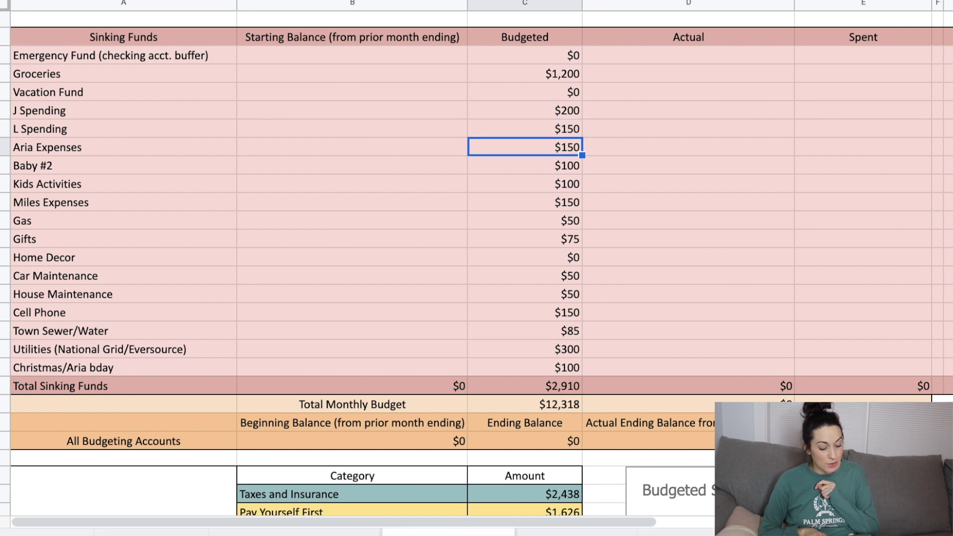
key("Down")
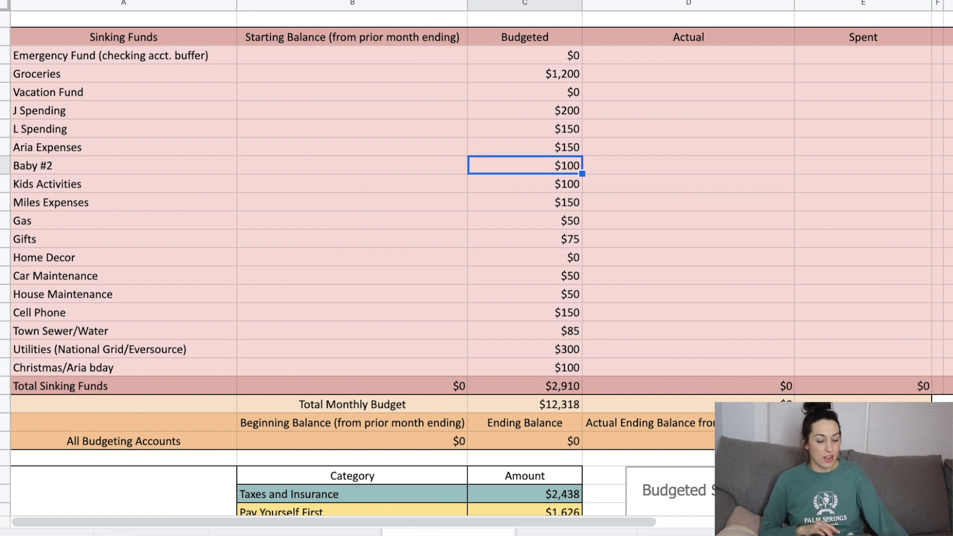
- Review the remaining Sinking Funds budgeted amounts from Kids Activities through the last item, plus the section's total
left_click(543, 188)
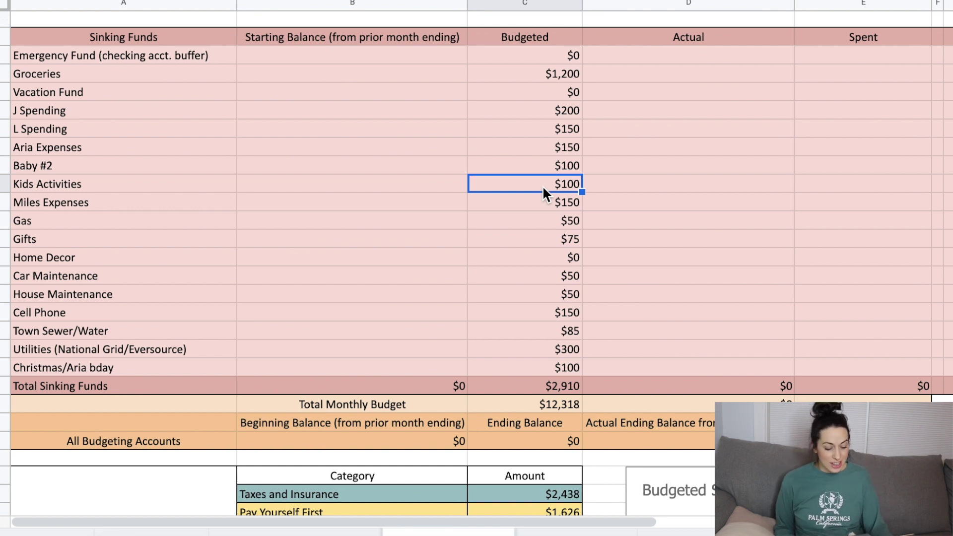
key("Down")
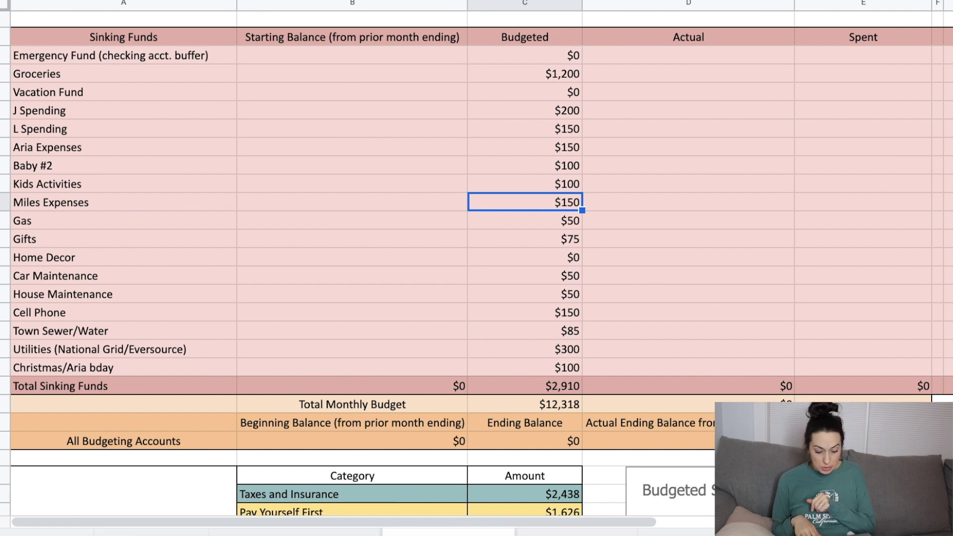
left_click(525, 221)
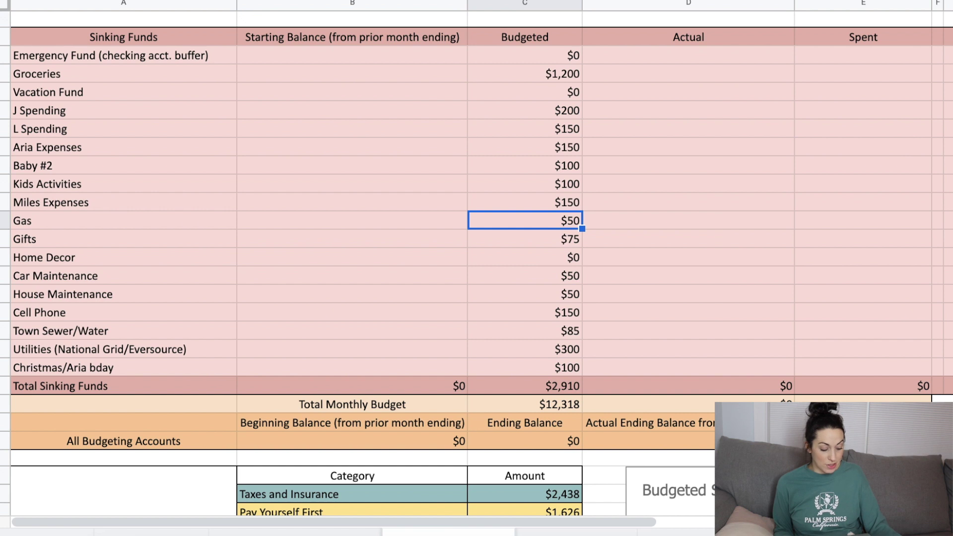
left_click(525, 239)
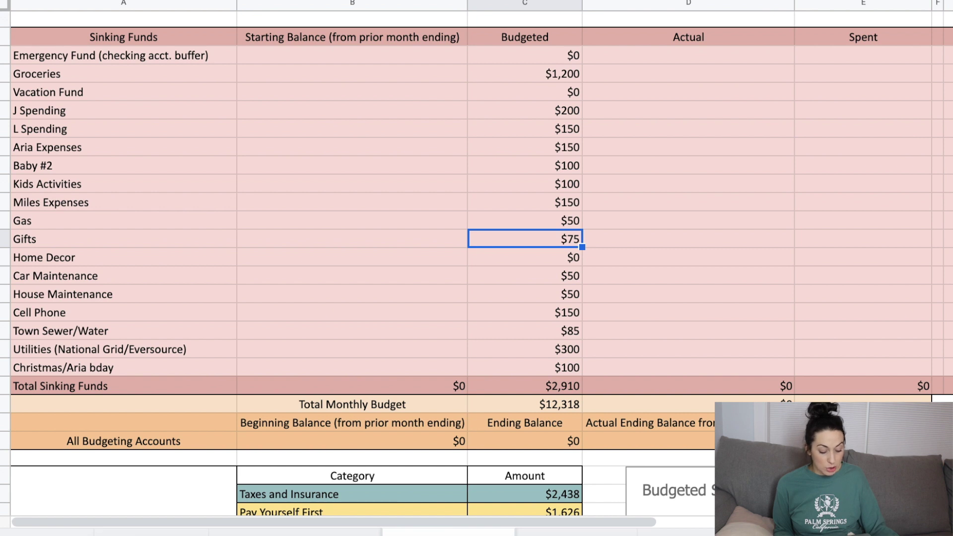
left_click(525, 257)
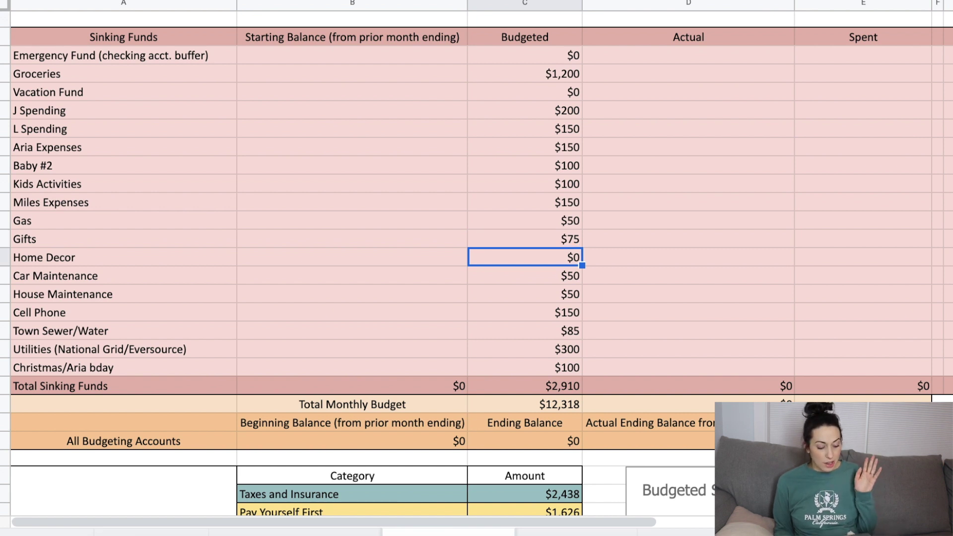
left_click(525, 275)
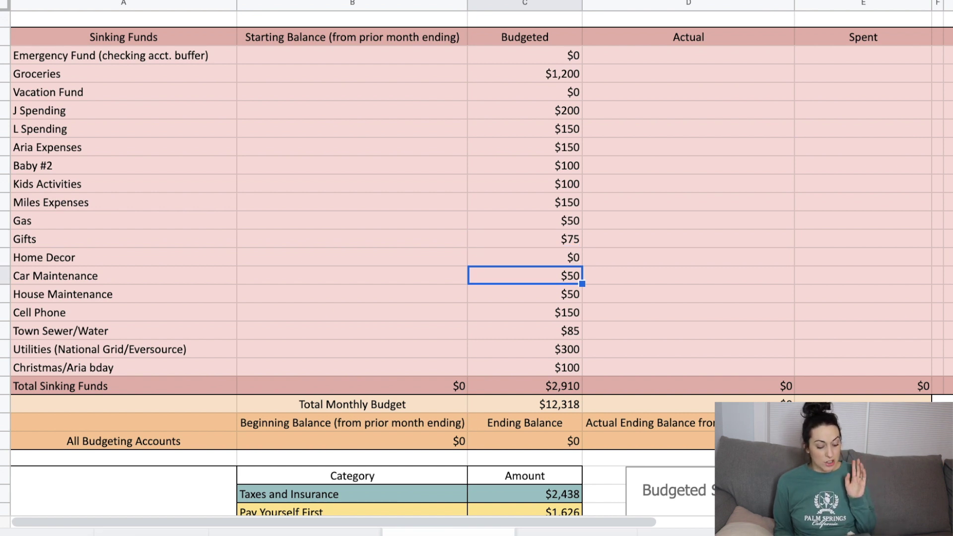
left_click(525, 294)
left_click(524, 312)
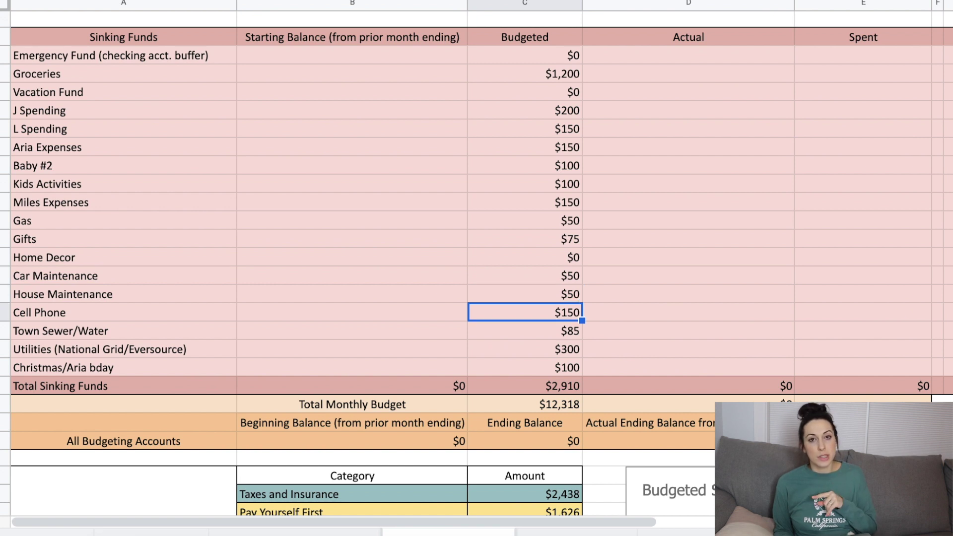
left_click(525, 331)
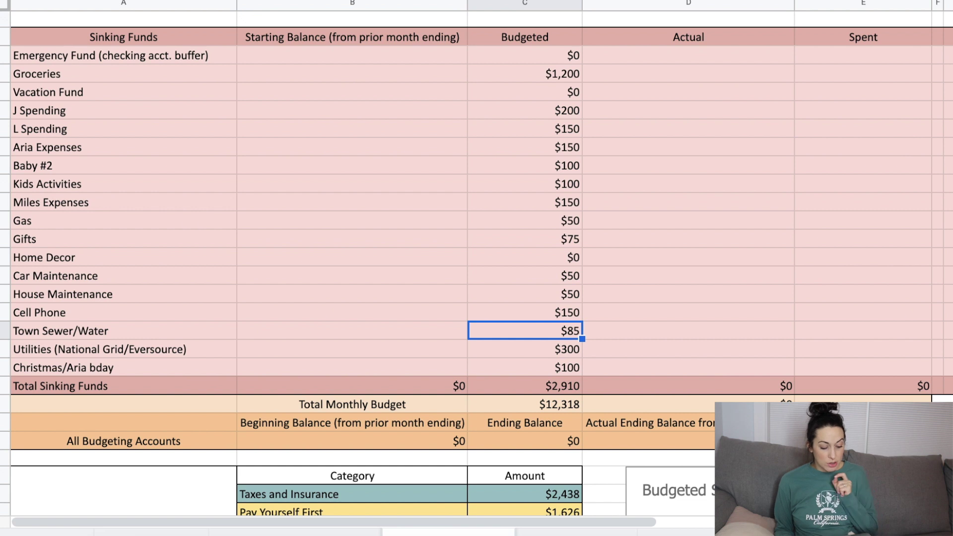
left_click(525, 349)
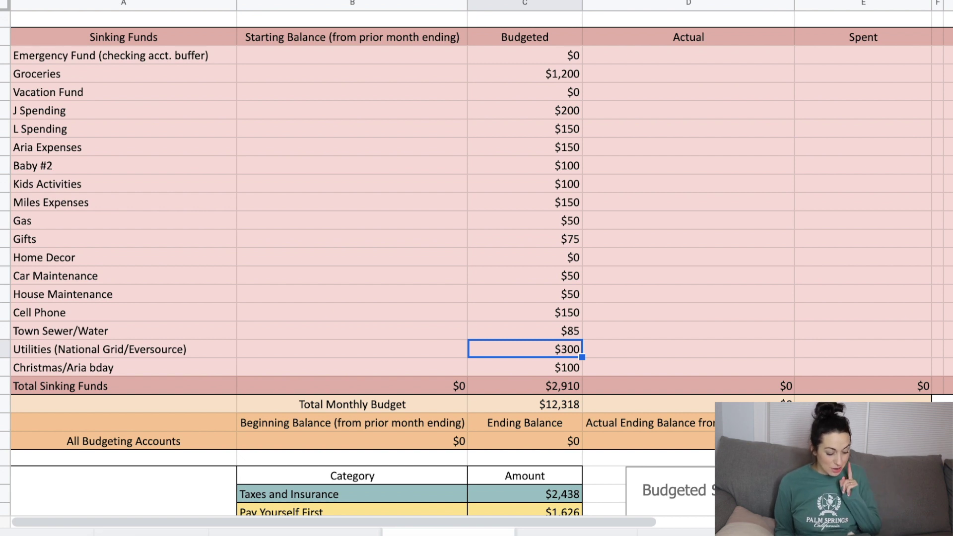
key("Down")
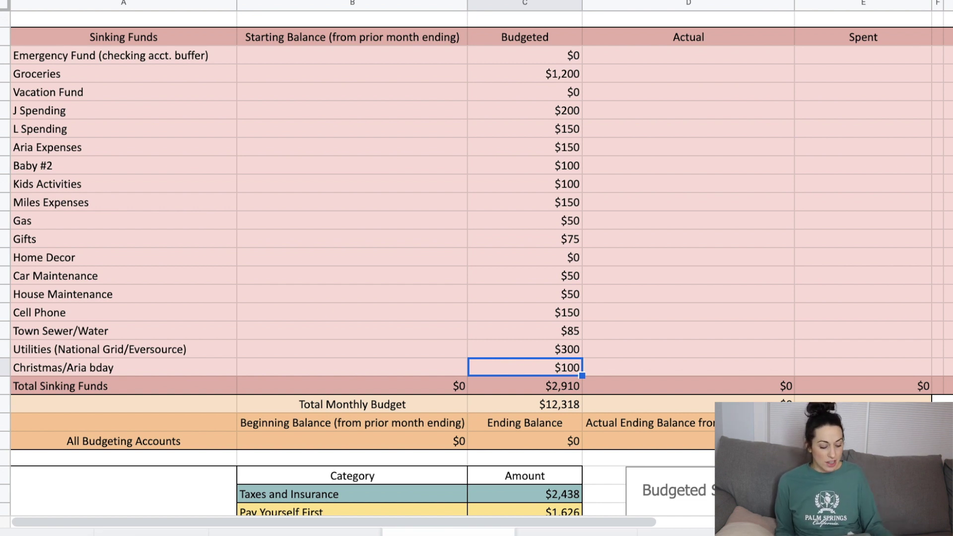
left_click(525, 386)
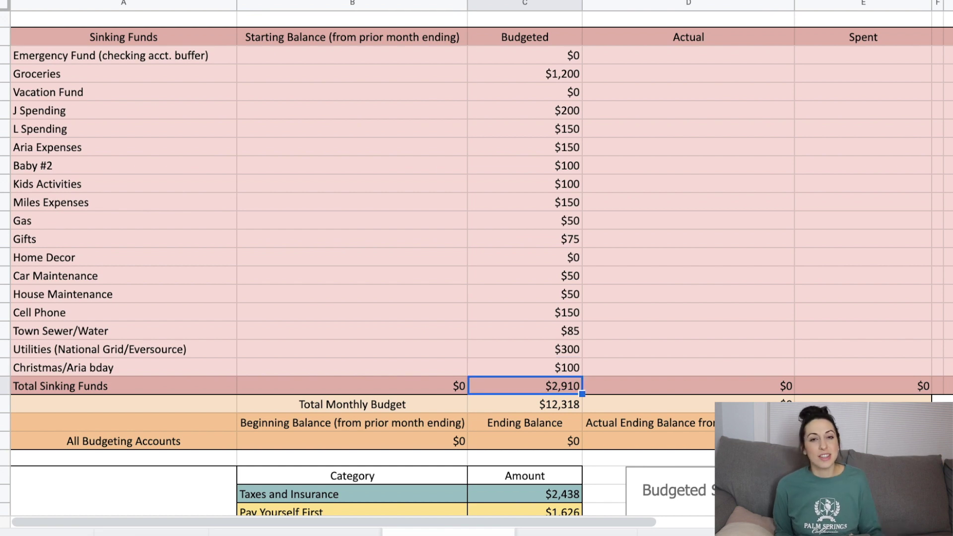
- Check the Left to Budget amount for March 2022
scroll(720, 308, "up", 7)
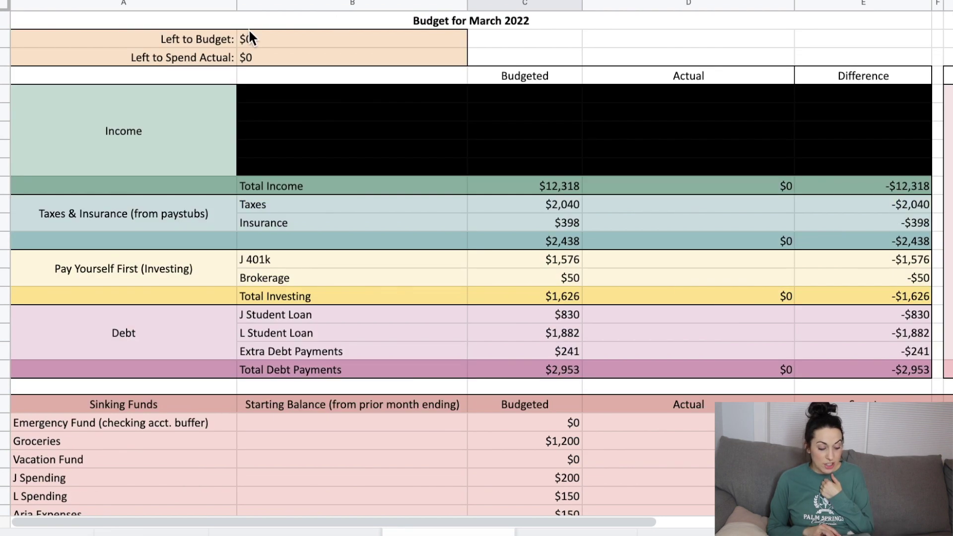
left_click(225, 38)
left_click(275, 39)
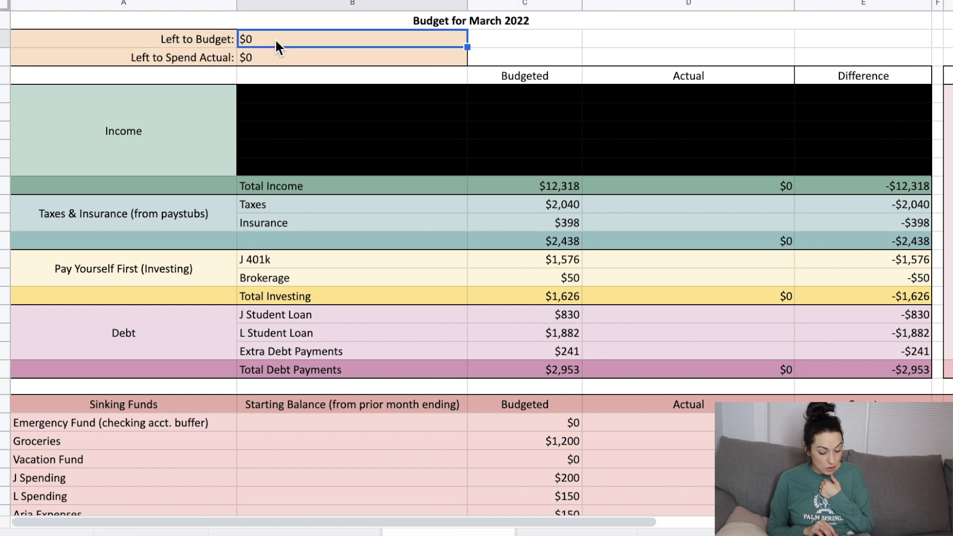
- Clear the budgeted Extra Debt Payments amount to check its effect on Left to Budget, and re-enter 241
left_click(530, 350)
key("Delete")
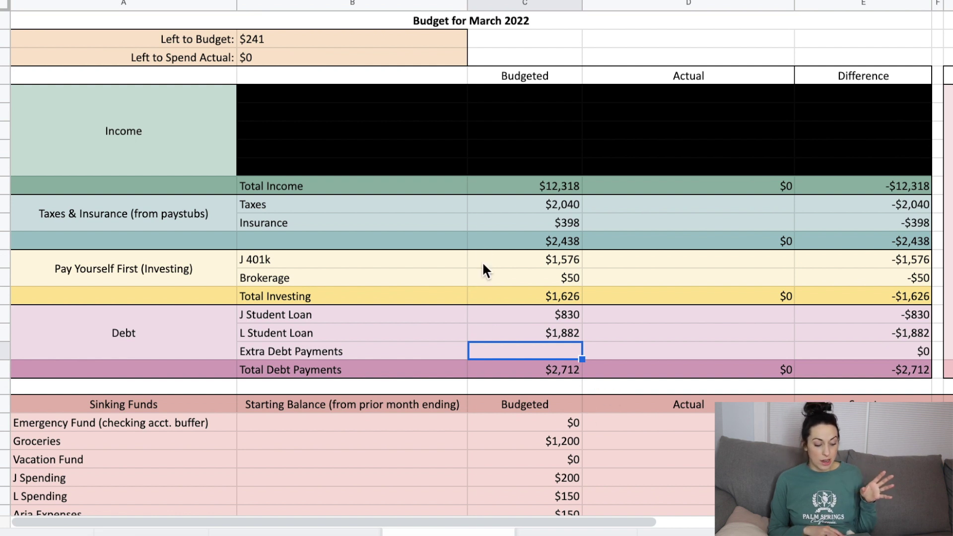
left_click(299, 34)
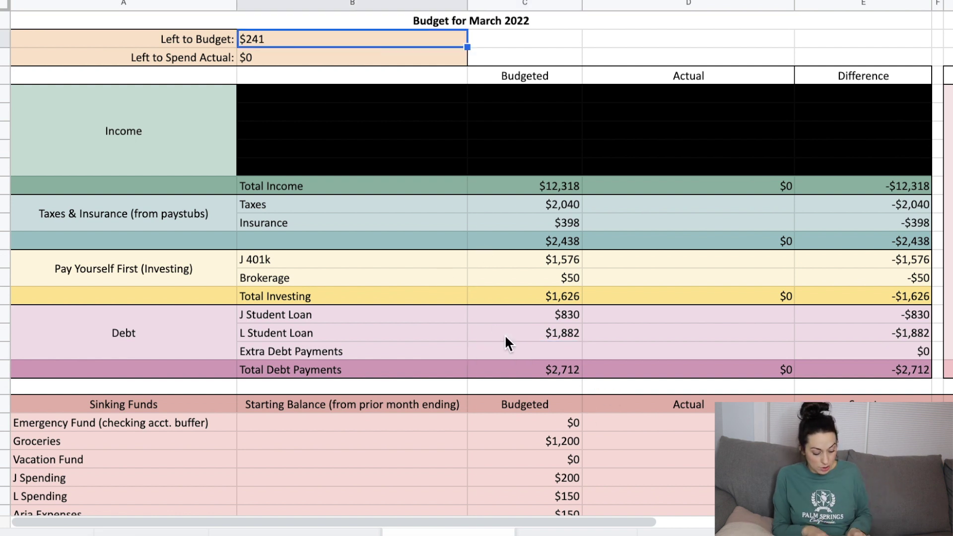
left_click(514, 356)
type("241")
key("Return")
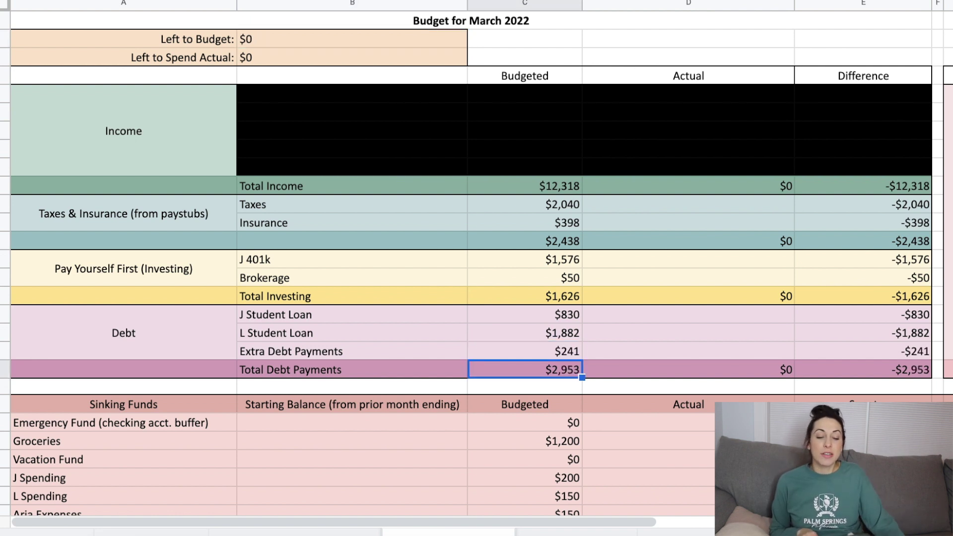
left_click(320, 35)
- Examine the Budgeted Summary and Actual Summary tables with their charts below the Sinking Funds table
scroll(737, 213, "down", 5)
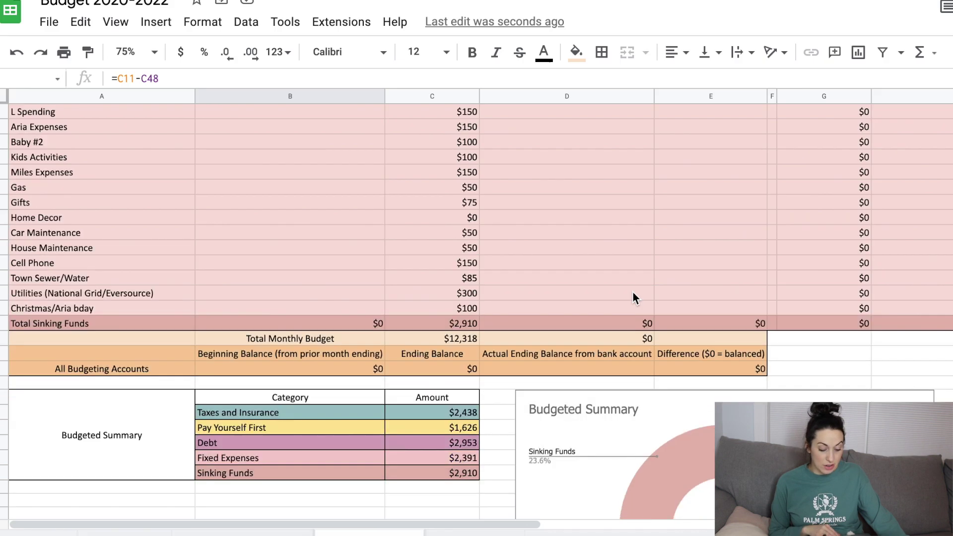
scroll(633, 294, "down", 5)
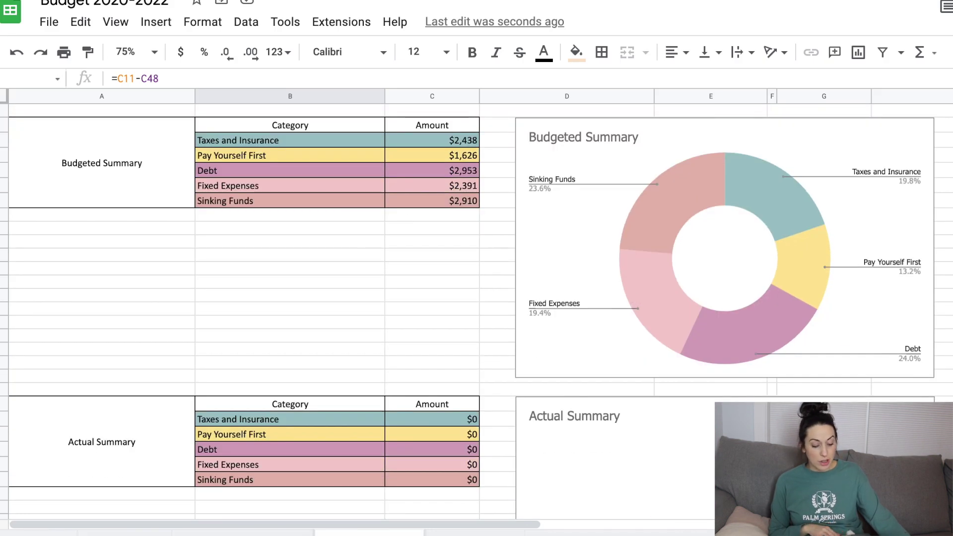
scroll(419, 283, "down", 4)
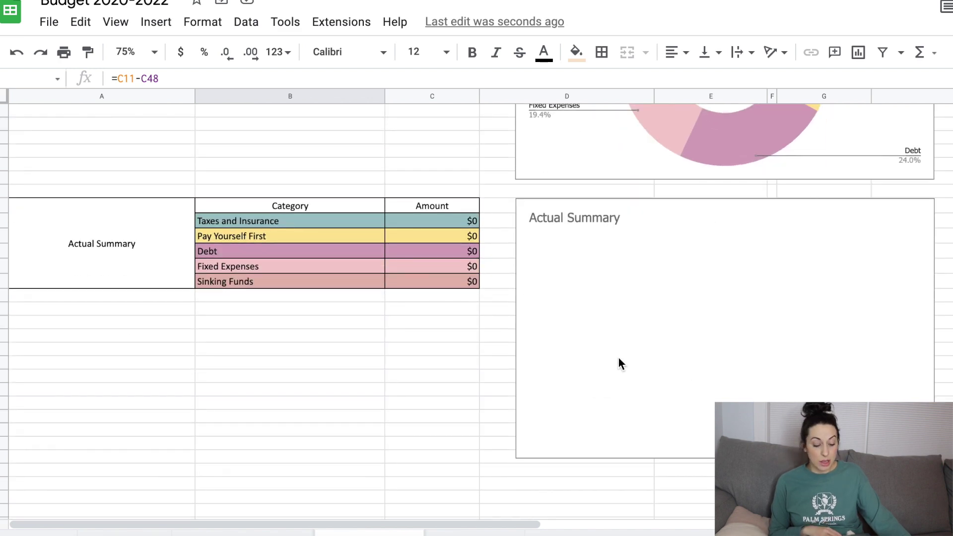
scroll(619, 358, "up", 6)
scroll(619, 357, "down", 3)
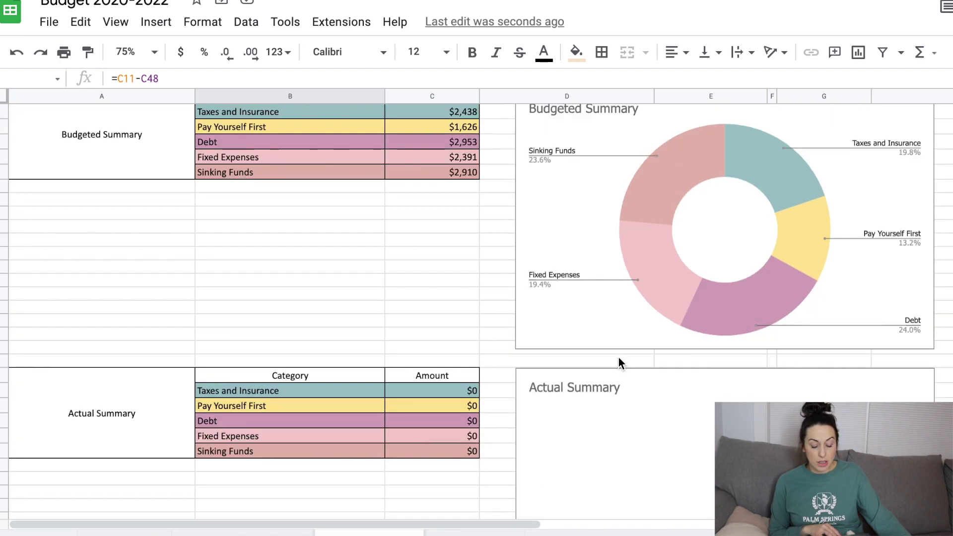
scroll(619, 363, "up", 1)
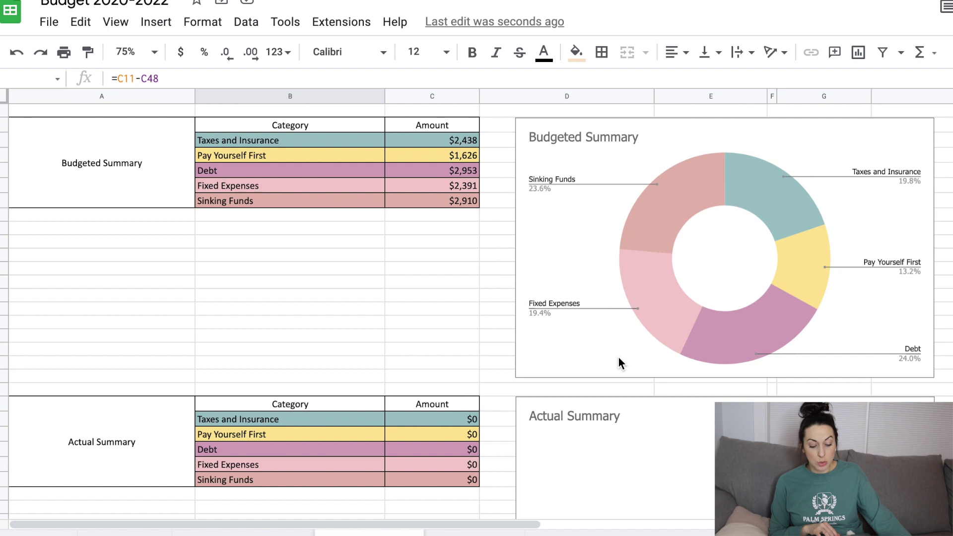
- Inspect each category's share in the Budgeted Summary doughnut chart, from Taxes and Insurance around to Sinking Funds
left_click(873, 191)
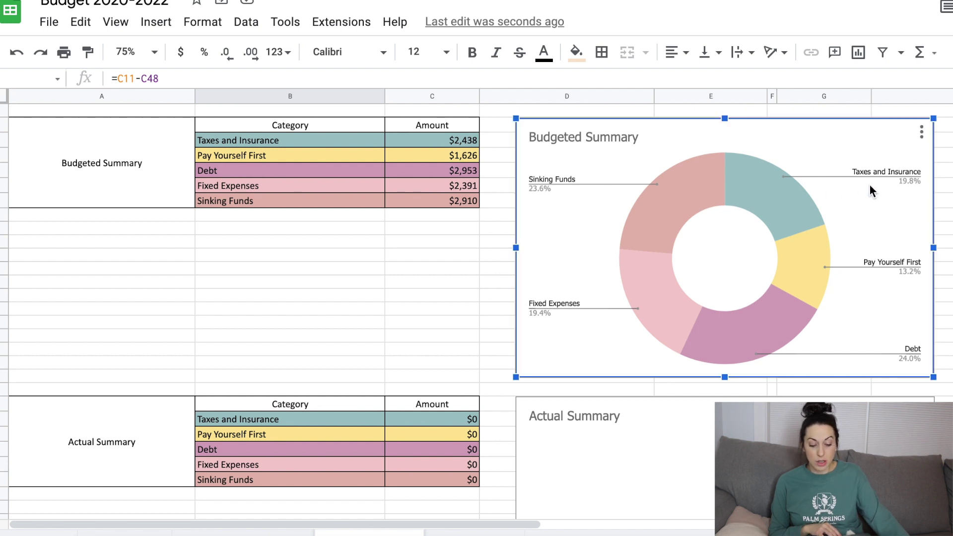
mouse_move(800, 201)
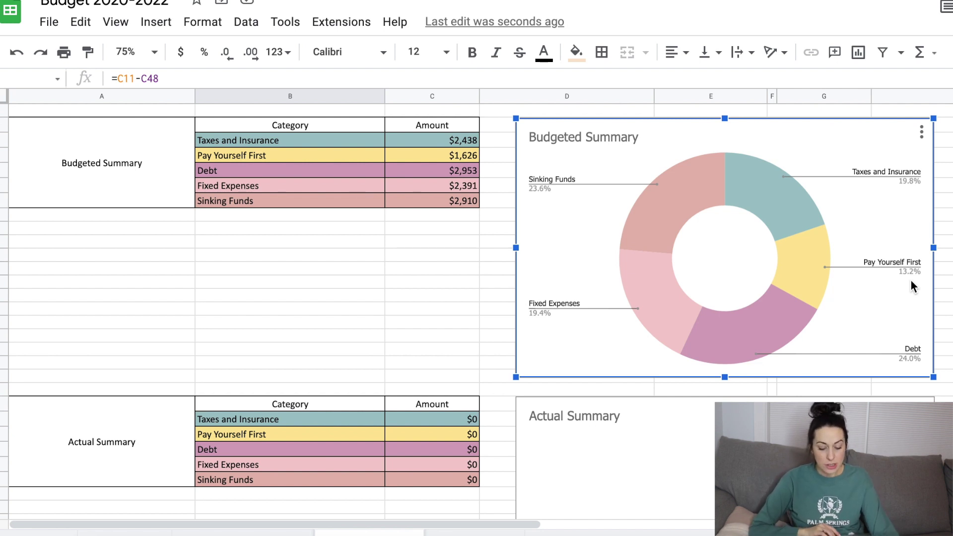
mouse_move(786, 329)
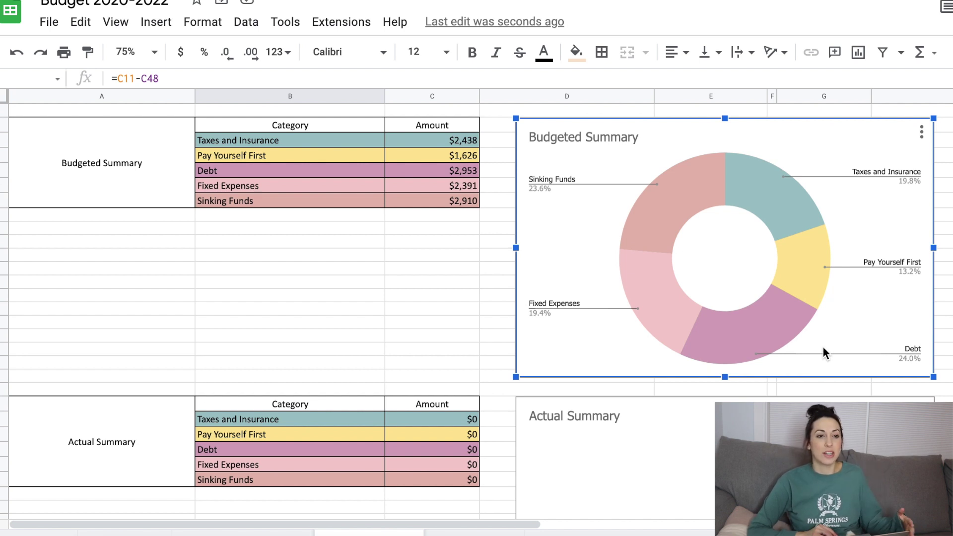
mouse_move(649, 329)
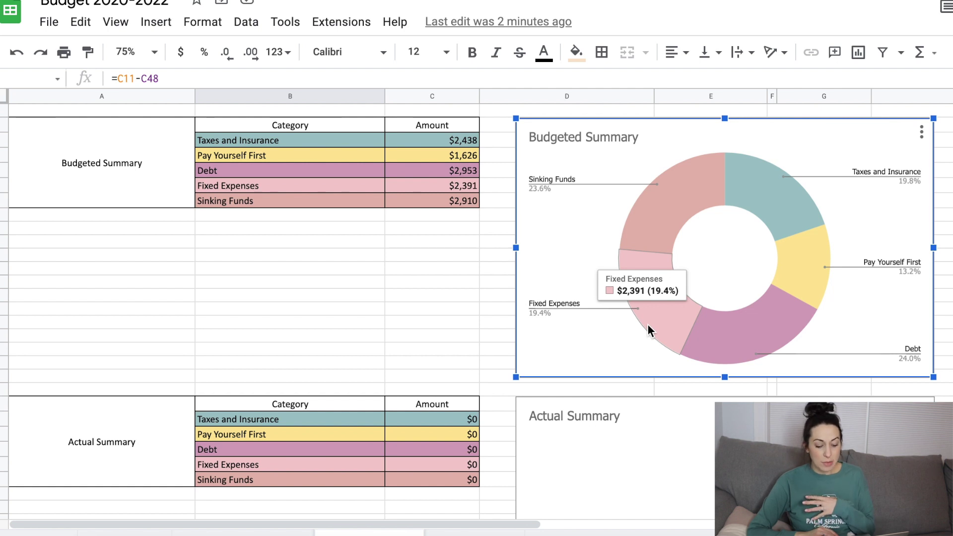
mouse_move(658, 226)
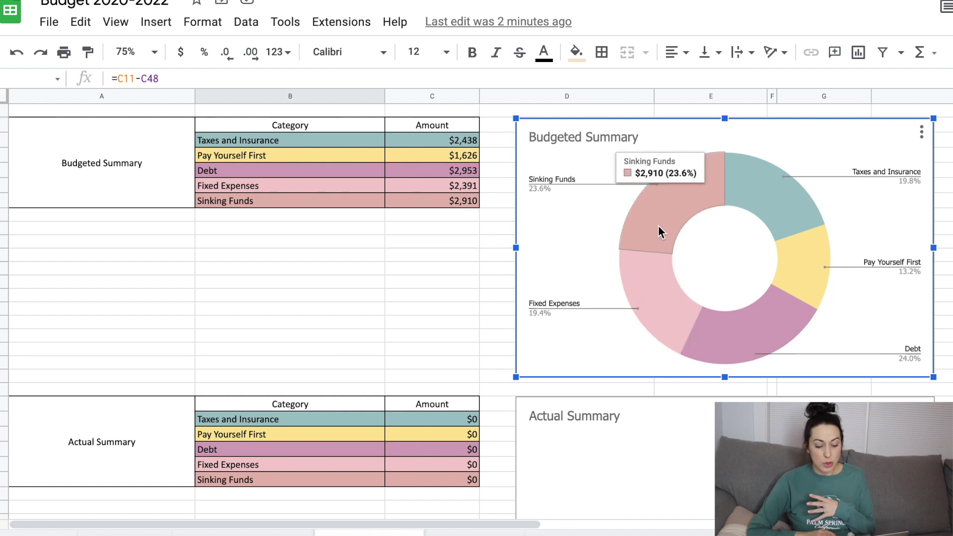